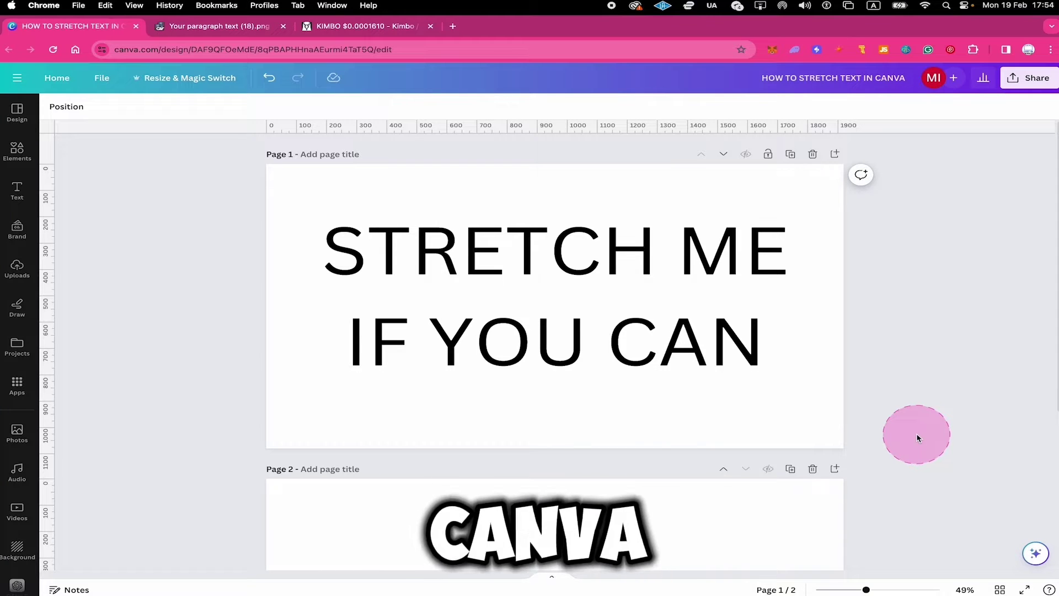
Resize the STRETCH ME IF YOU CAN text box proportionally from its corner to font size 173.
left_click(657, 298)
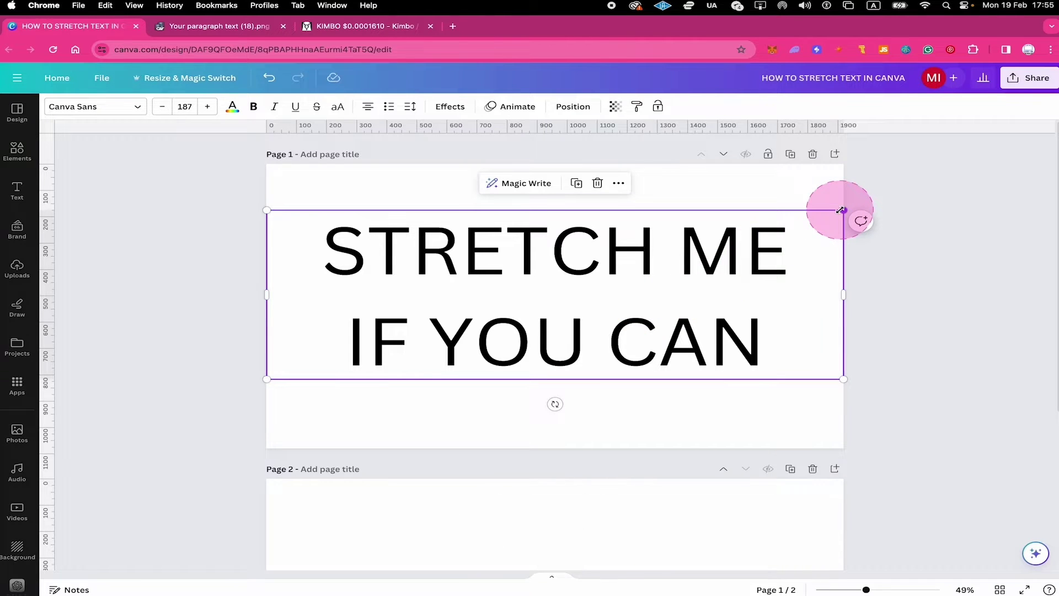
left_click_drag(840, 210, 646, 300)
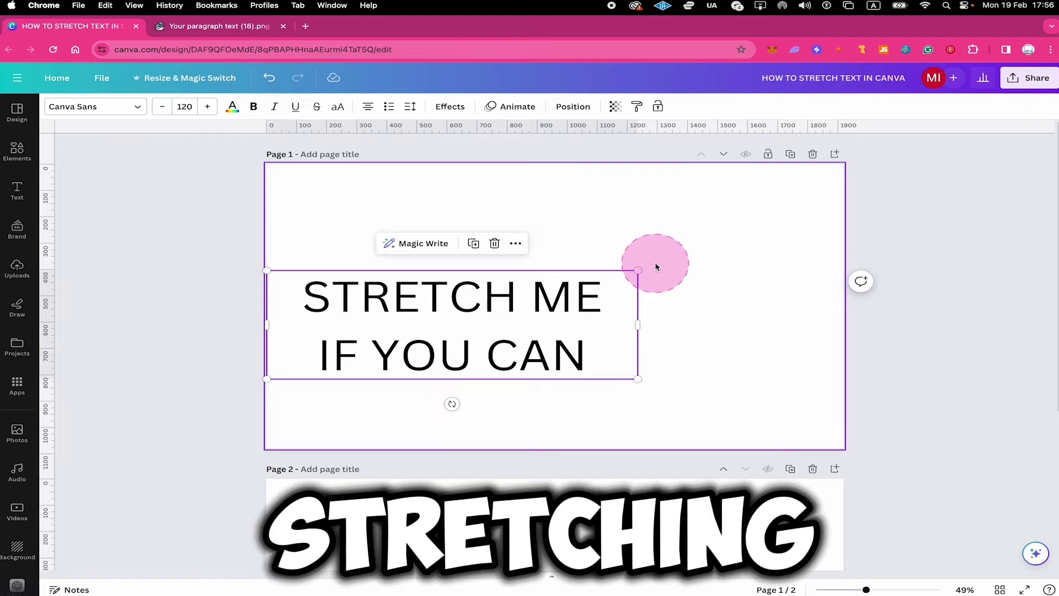
key("super+z")
left_click_drag(593, 282, 790, 193)
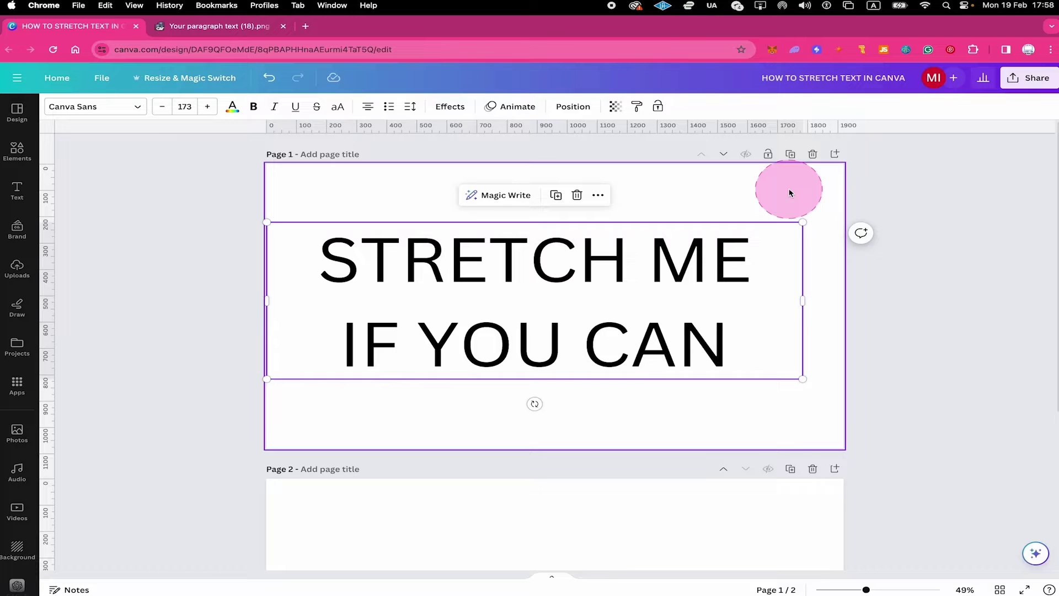
Download only Page 1 as a PNG with a transparent background.
left_click(909, 387)
left_click(550, 305)
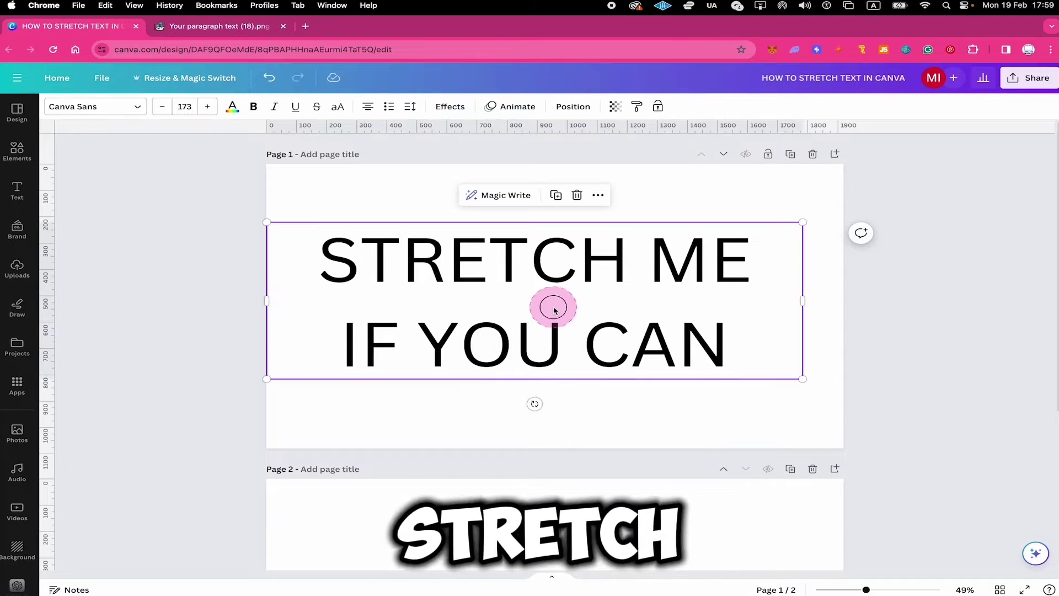
left_click(1023, 80)
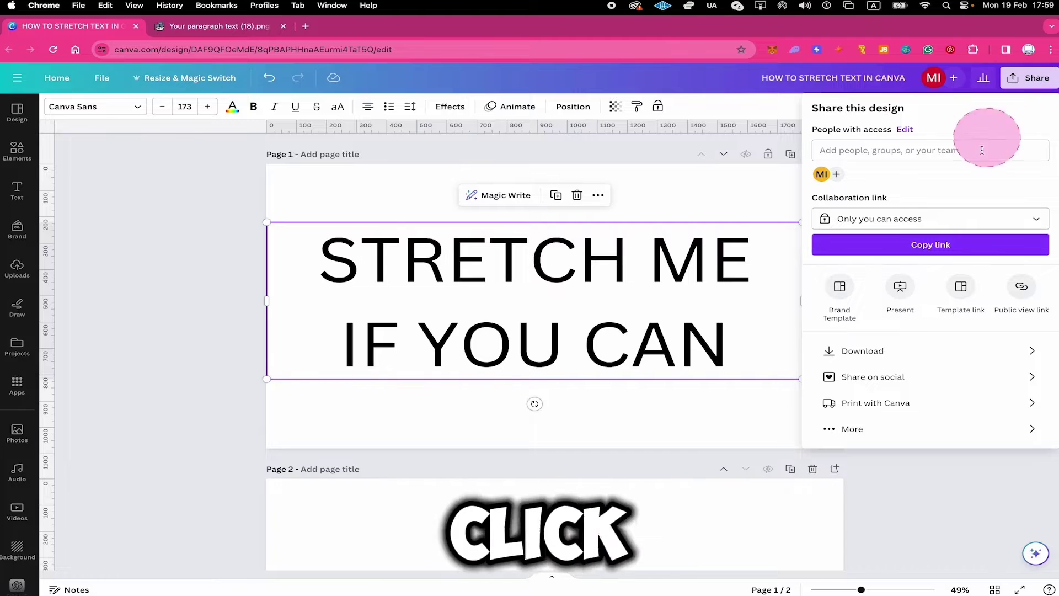
left_click(880, 348)
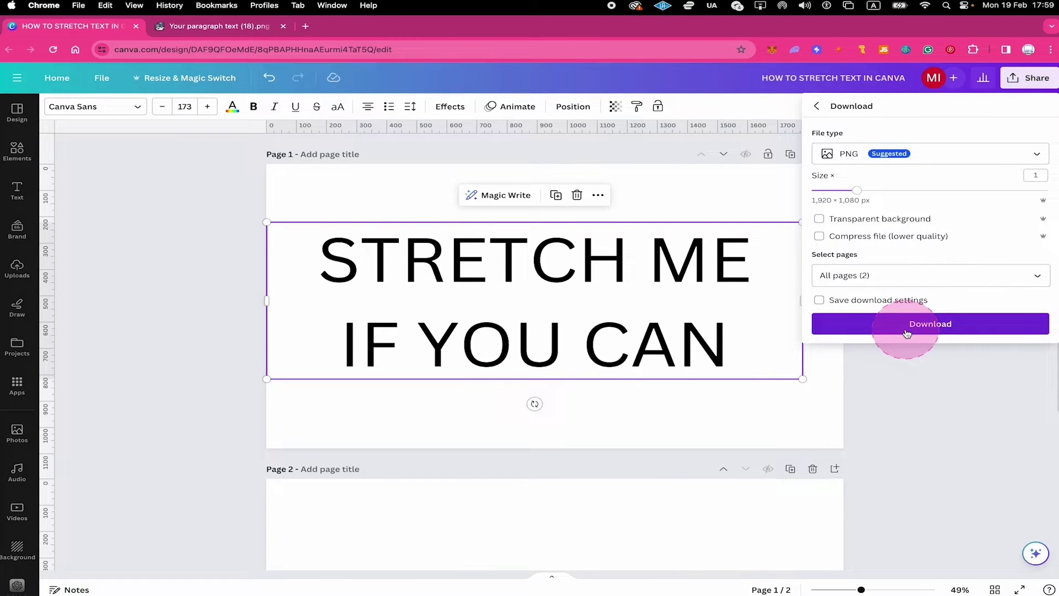
left_click(819, 219)
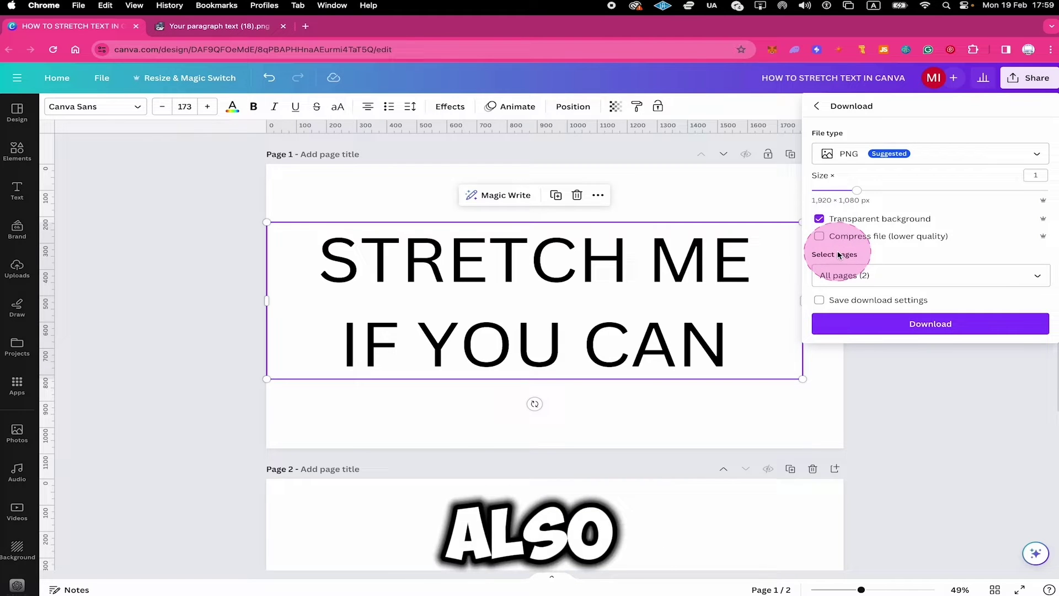
left_click(838, 275)
left_click(1038, 306)
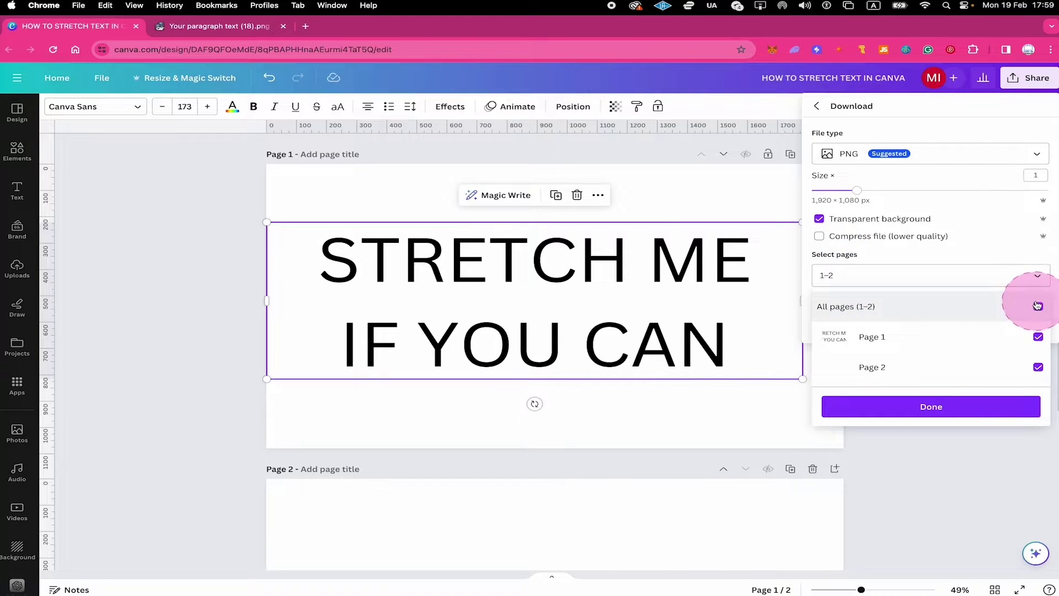
left_click(1039, 336)
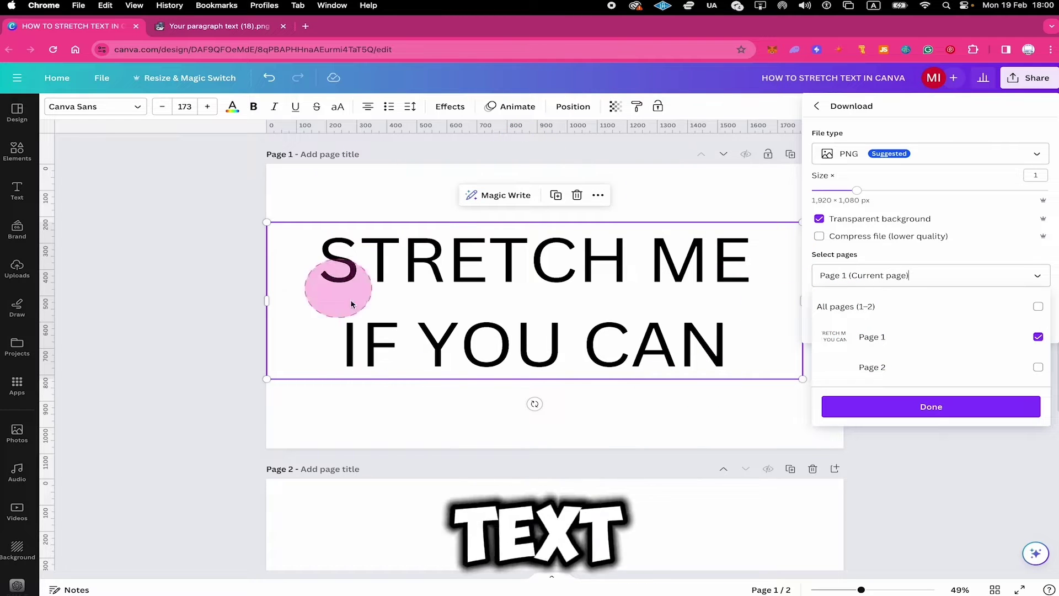
left_click(952, 406)
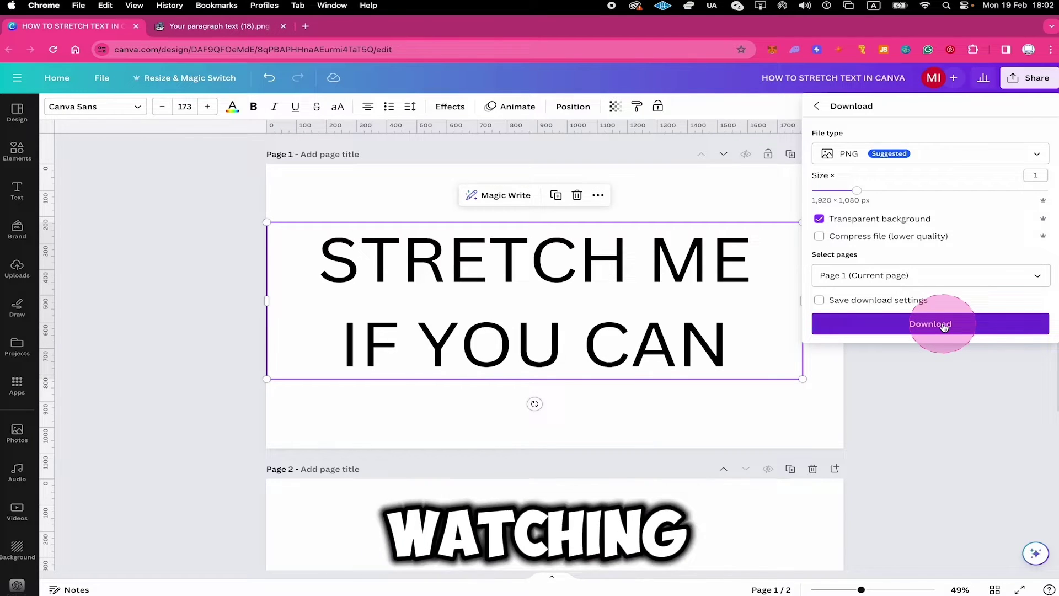
left_click(944, 326)
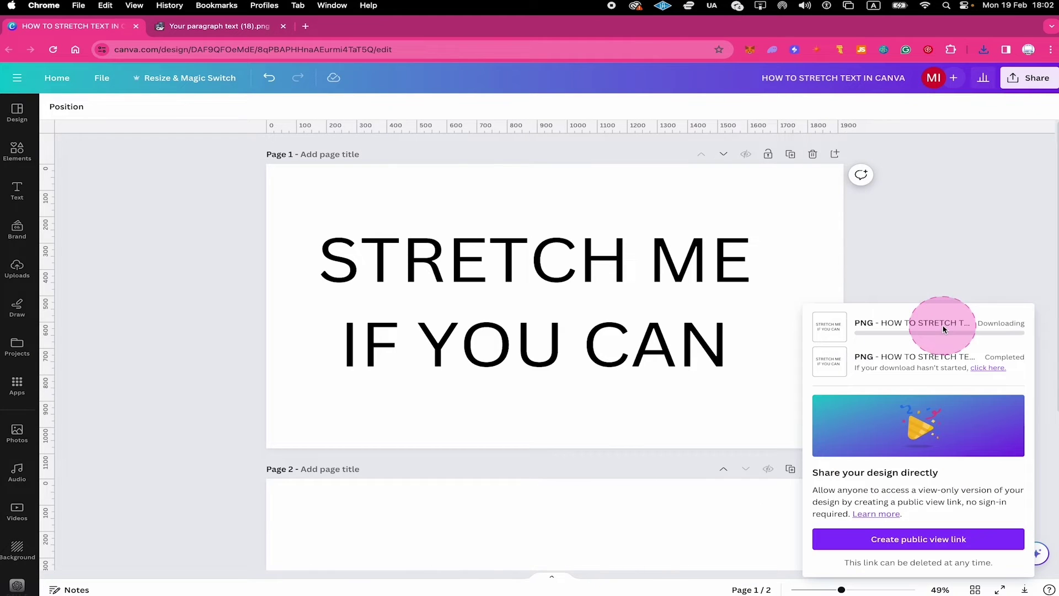
Upload the downloaded PNG from the browser's downloads into Canva's Uploads.
left_click(984, 49)
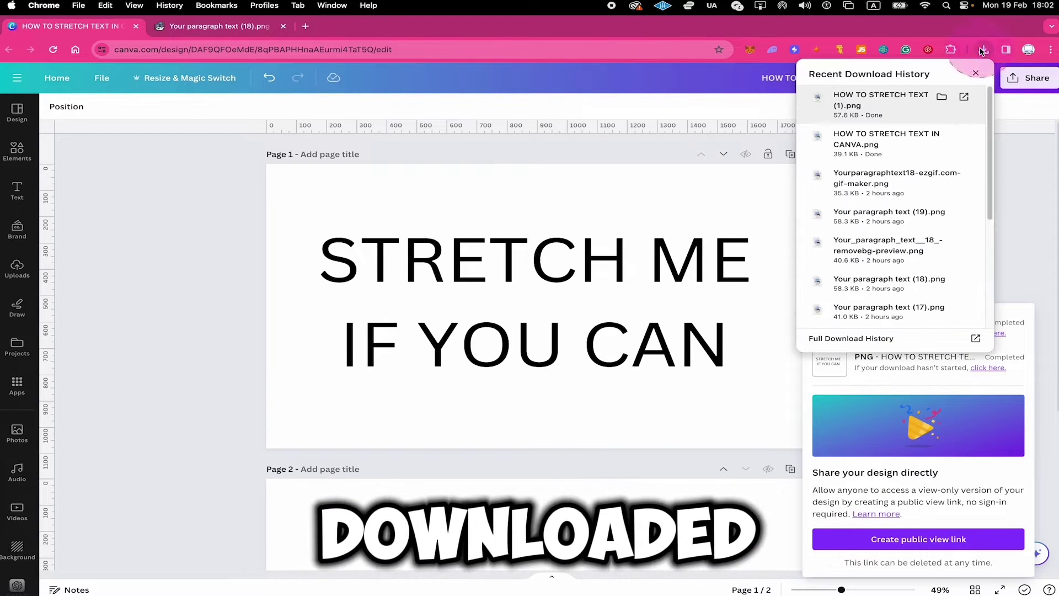
left_click_drag(881, 102, 120, 206)
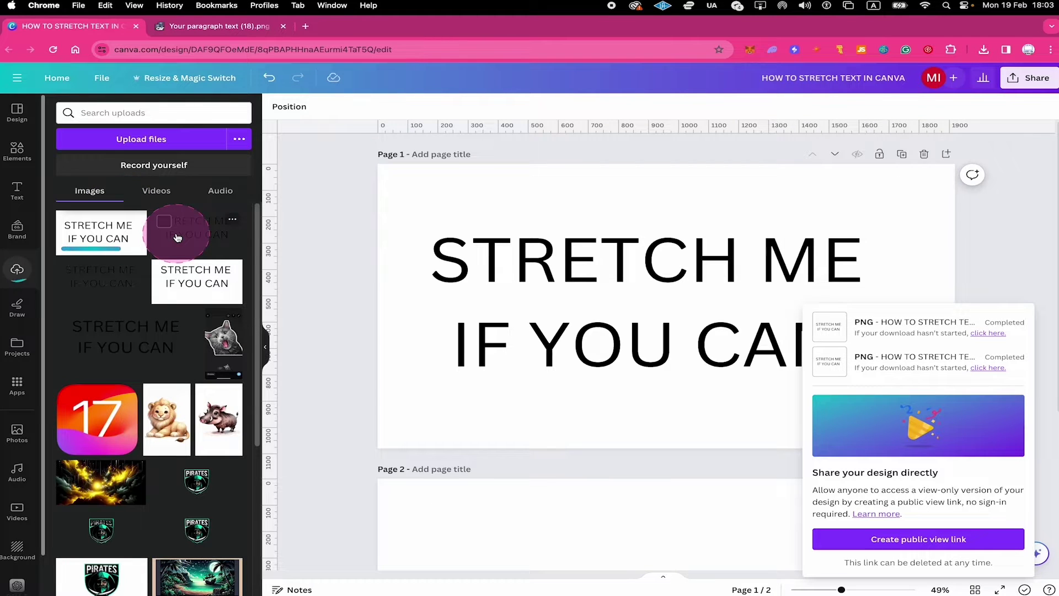
left_click_drag(177, 238, 557, 200)
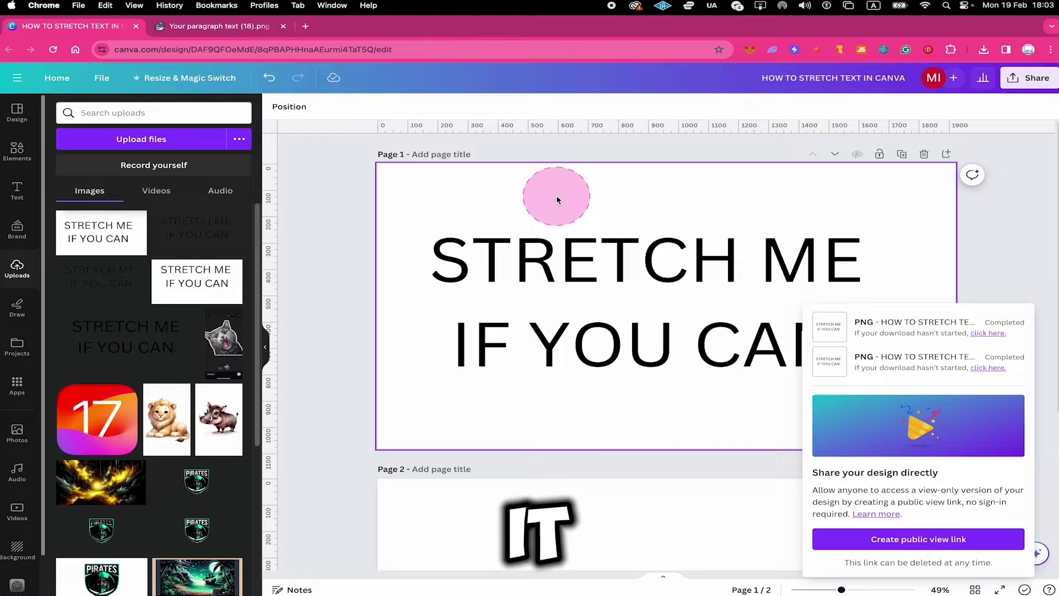
left_click_drag(557, 200, 158, 145)
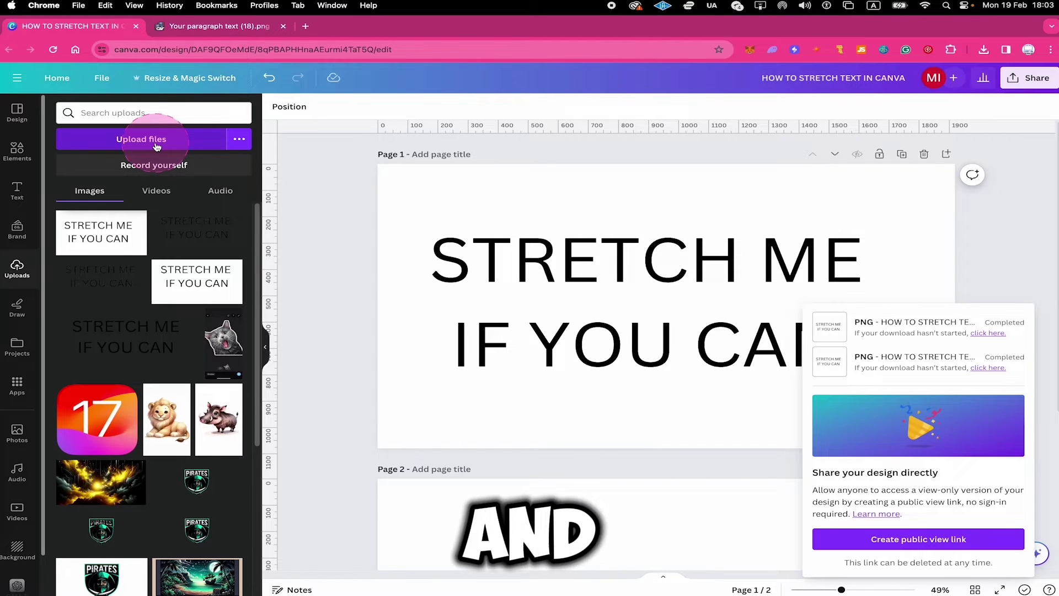
Delete the original STRETCH ME IF YOU CAN text box from page 1.
left_click(326, 268)
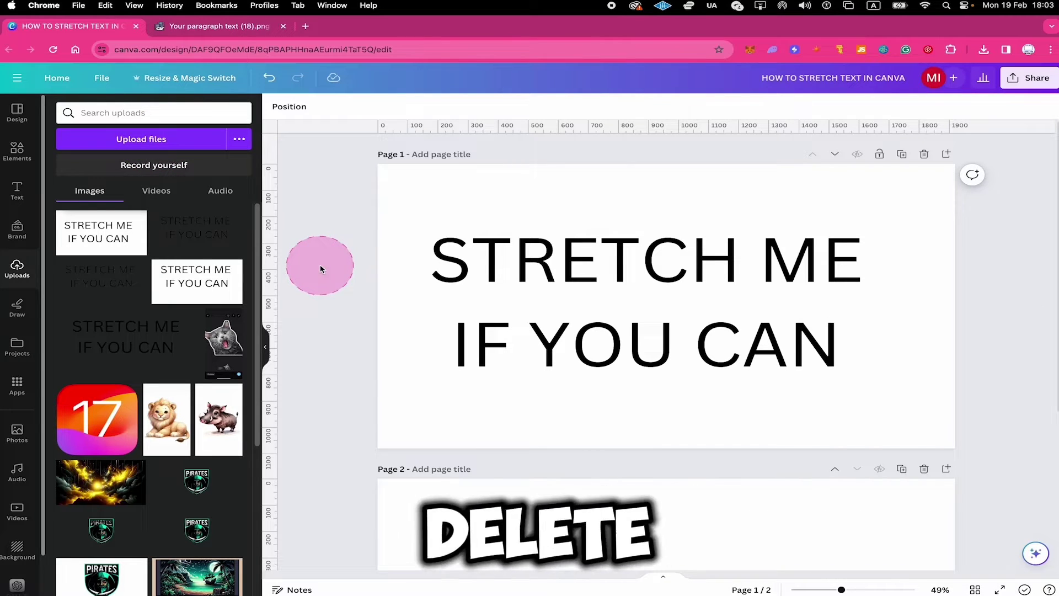
left_click(582, 259)
key("Delete")
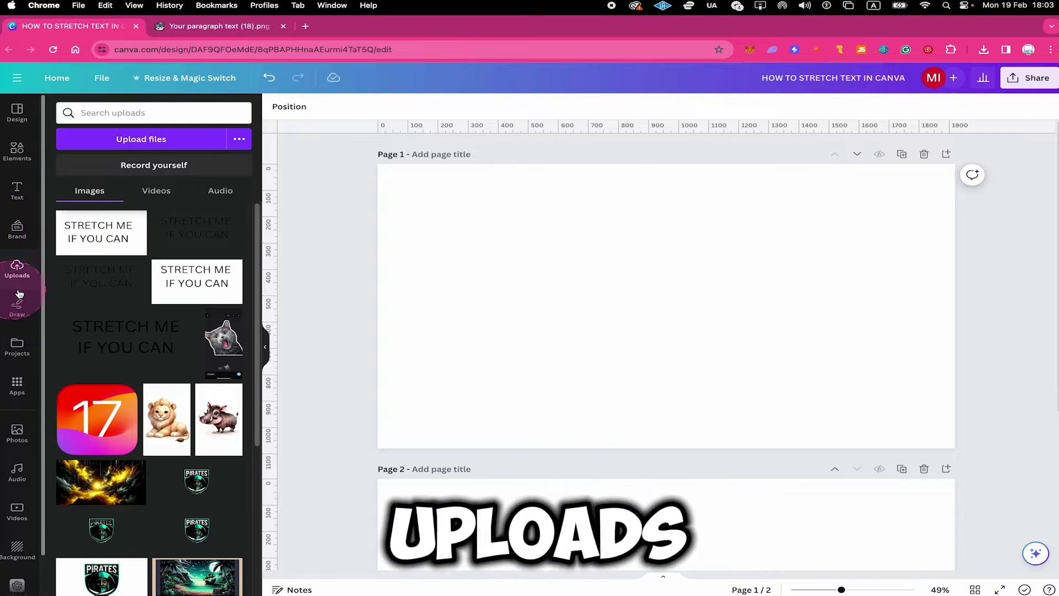
Place the uploaded STRETCH ME IF YOU CAN image from Uploads onto page 1, then close Uploads.
left_click(131, 202)
left_click(116, 236)
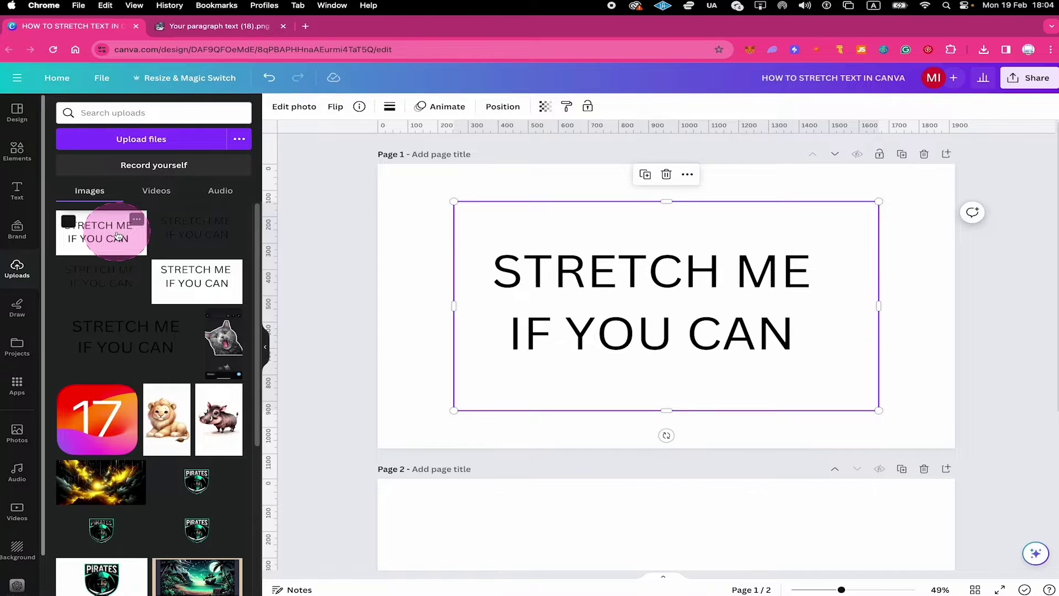
left_click(613, 442)
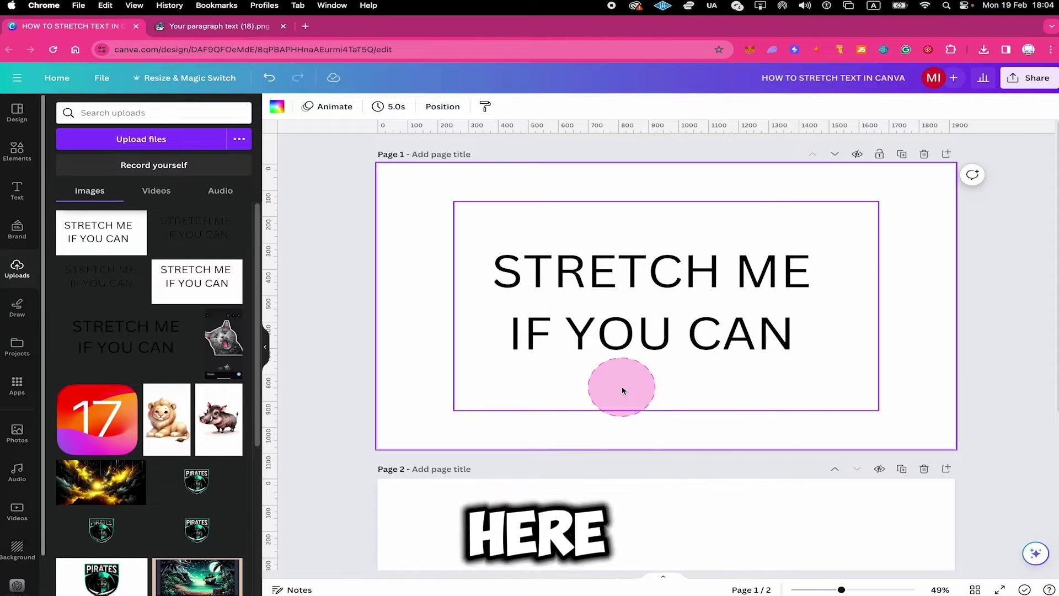
left_click(640, 289)
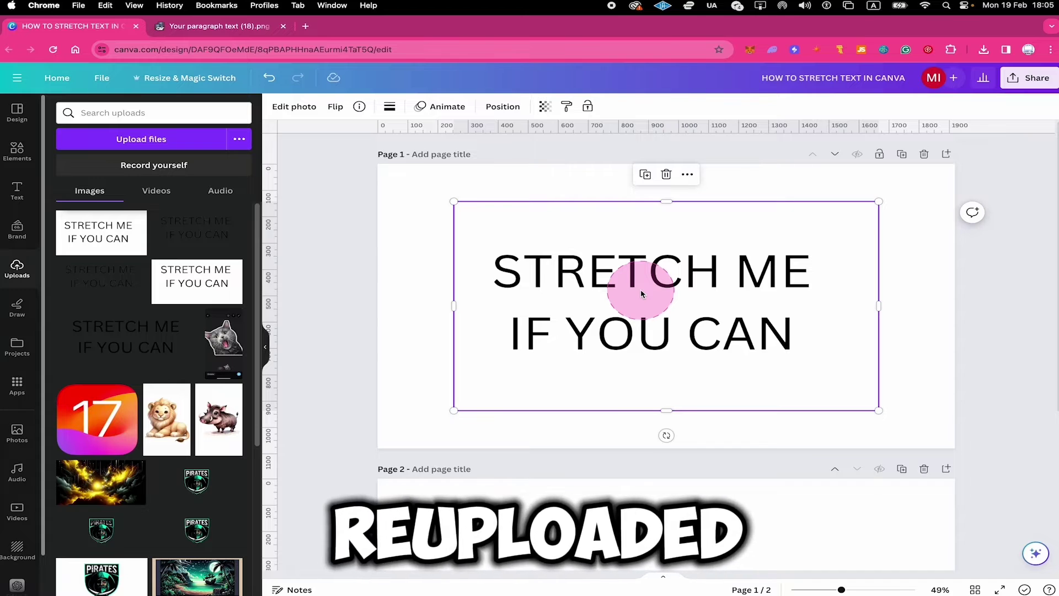
left_click(924, 397)
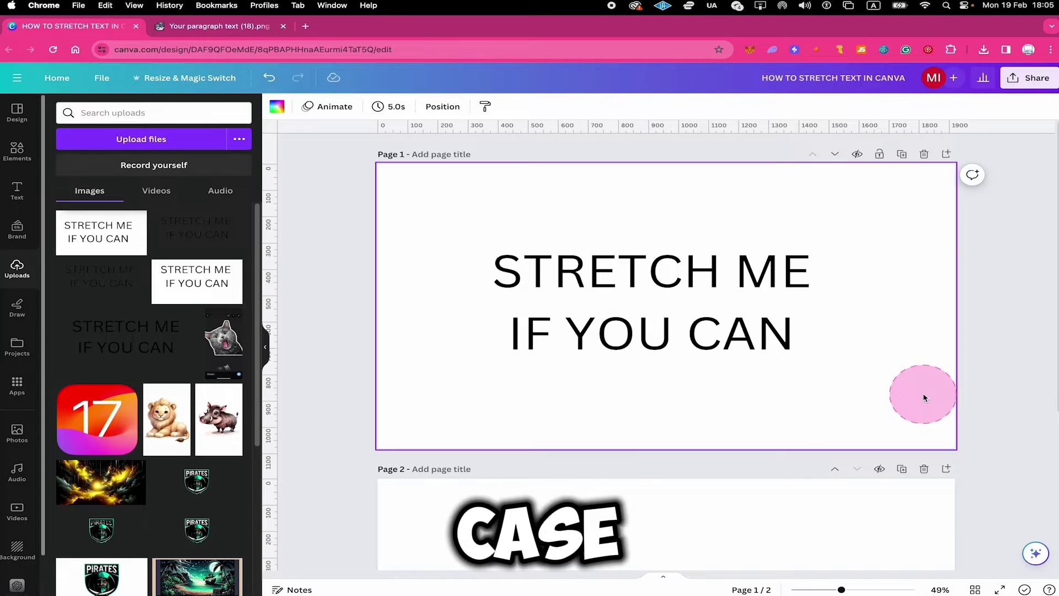
left_click(666, 319)
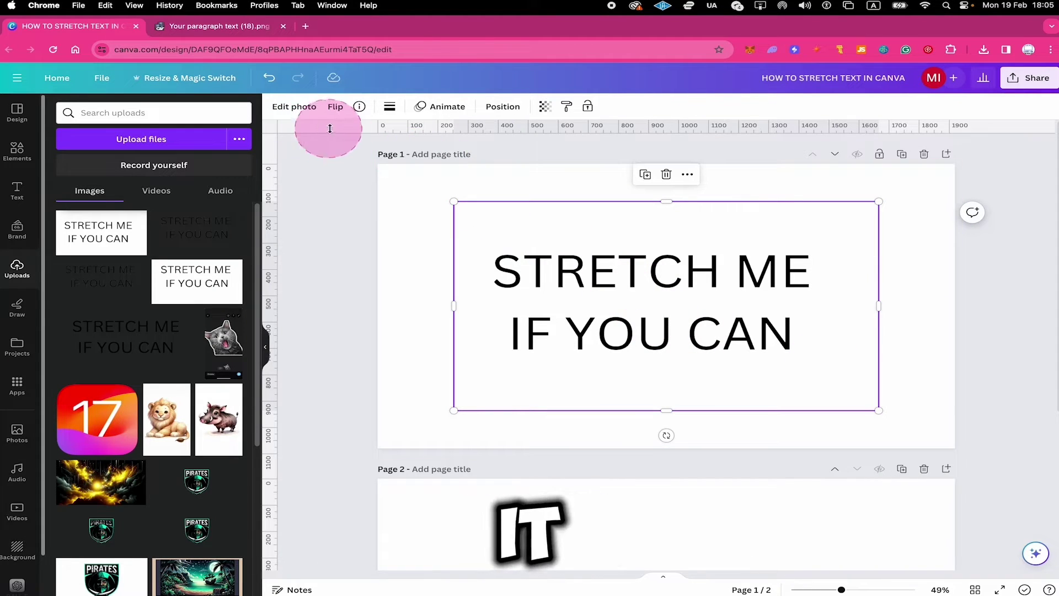
left_click(421, 350)
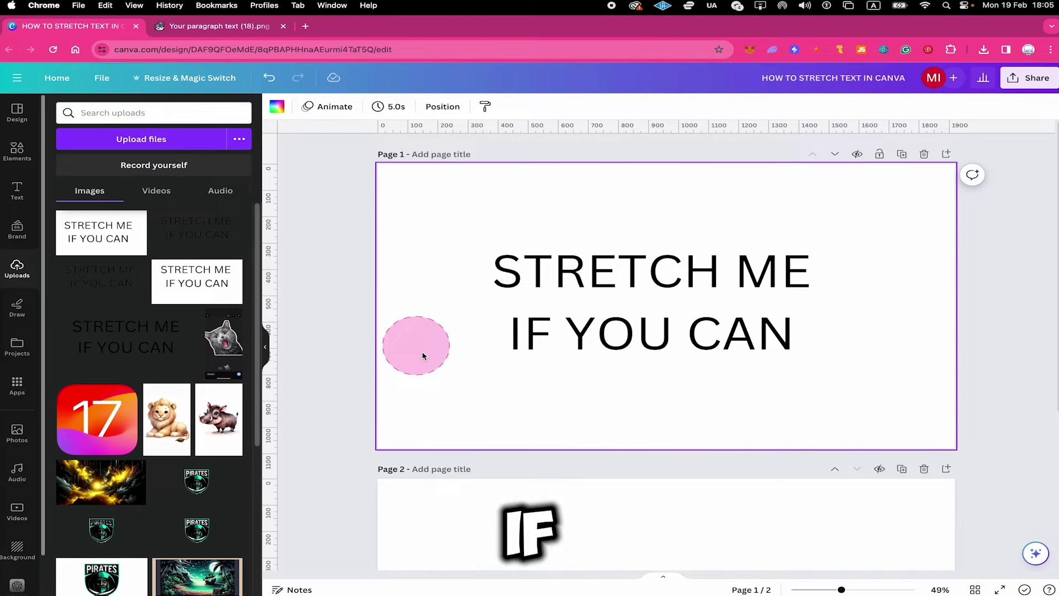
left_click(657, 328)
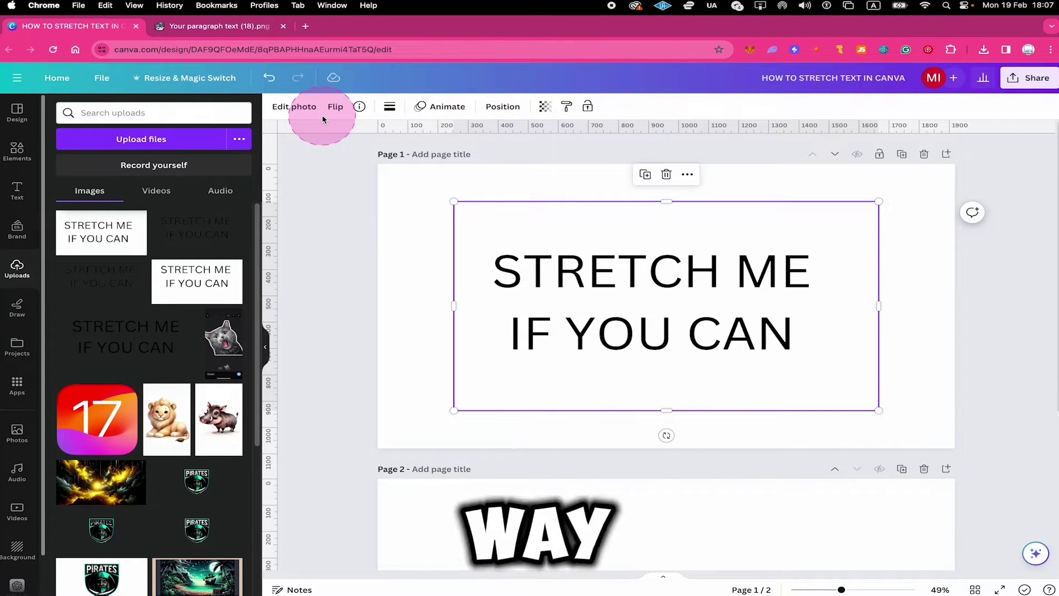
left_click(882, 434)
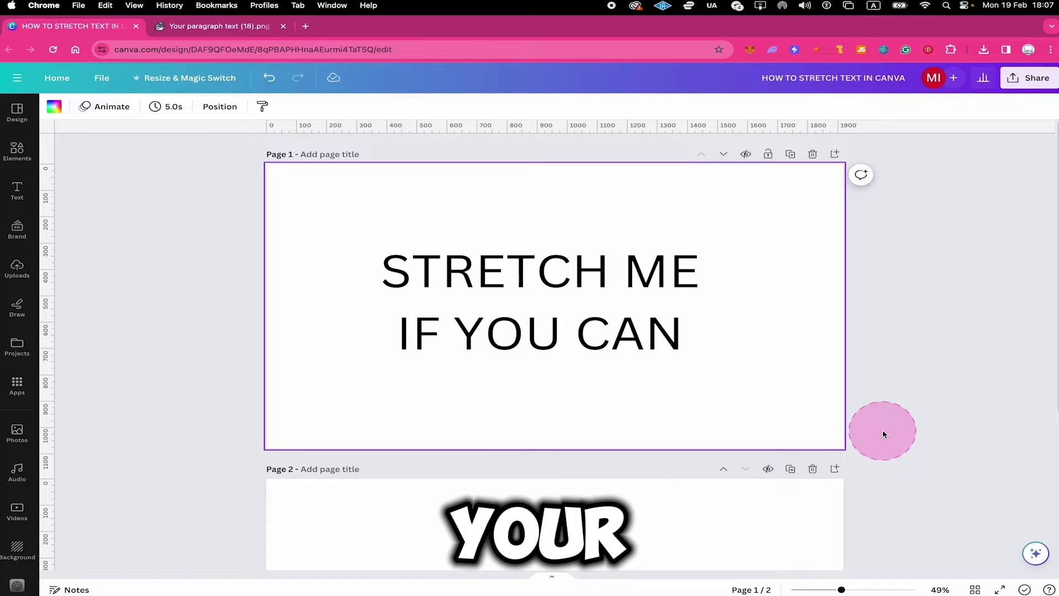
Crop the text image out toward the top-left, then move it right and down.
double_click(539, 275)
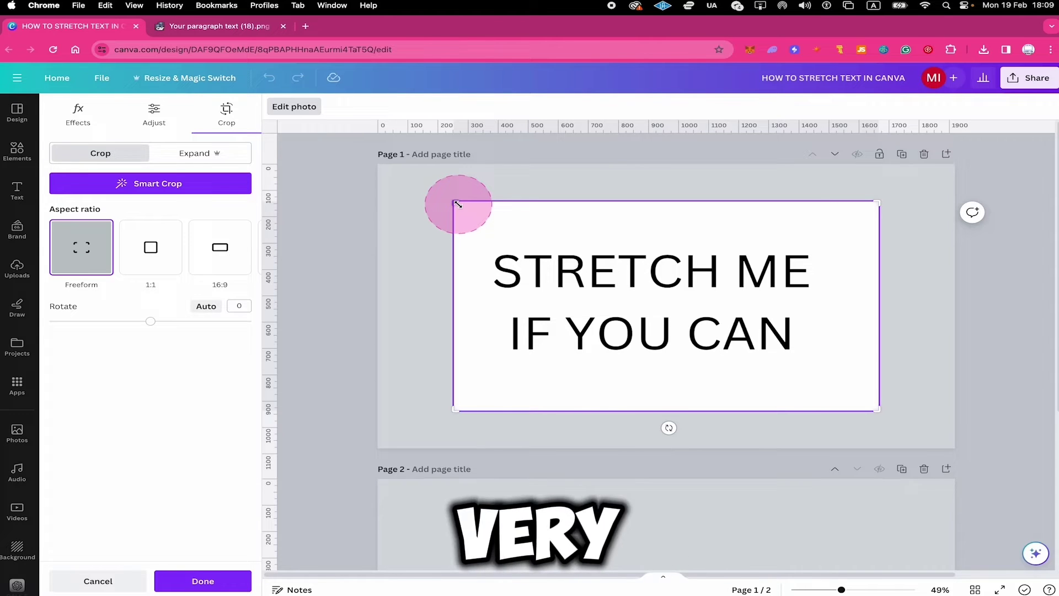
left_click_drag(458, 204, 275, 146)
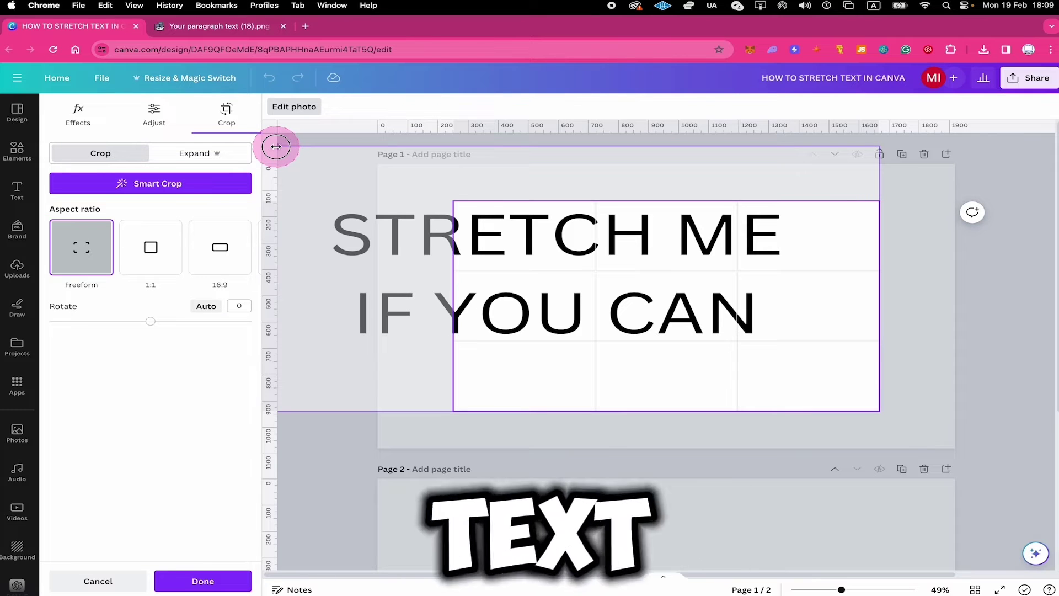
left_click_drag(276, 146, 275, 147)
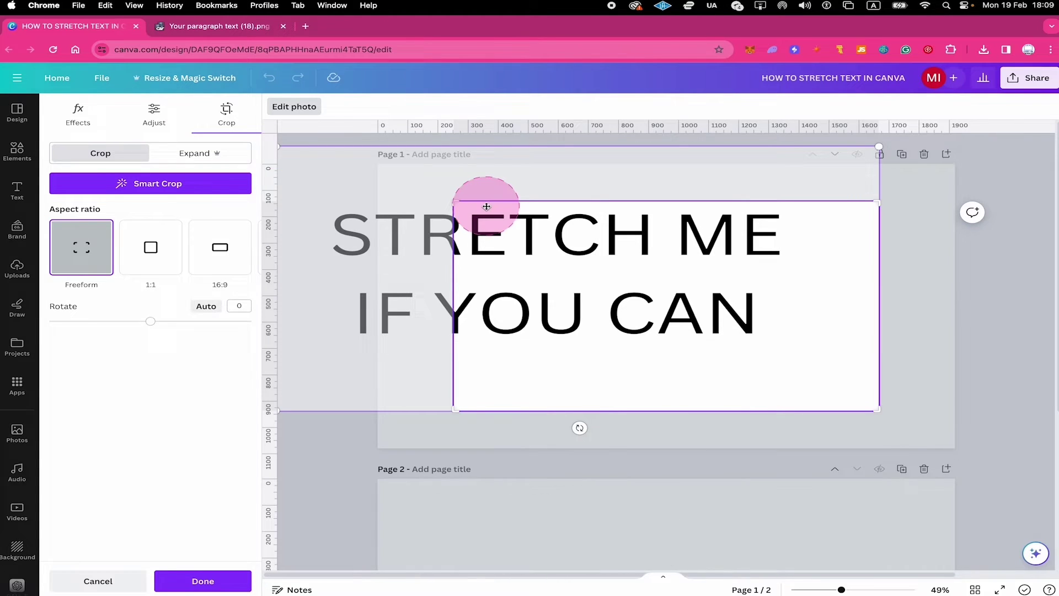
left_click_drag(486, 207, 311, 185)
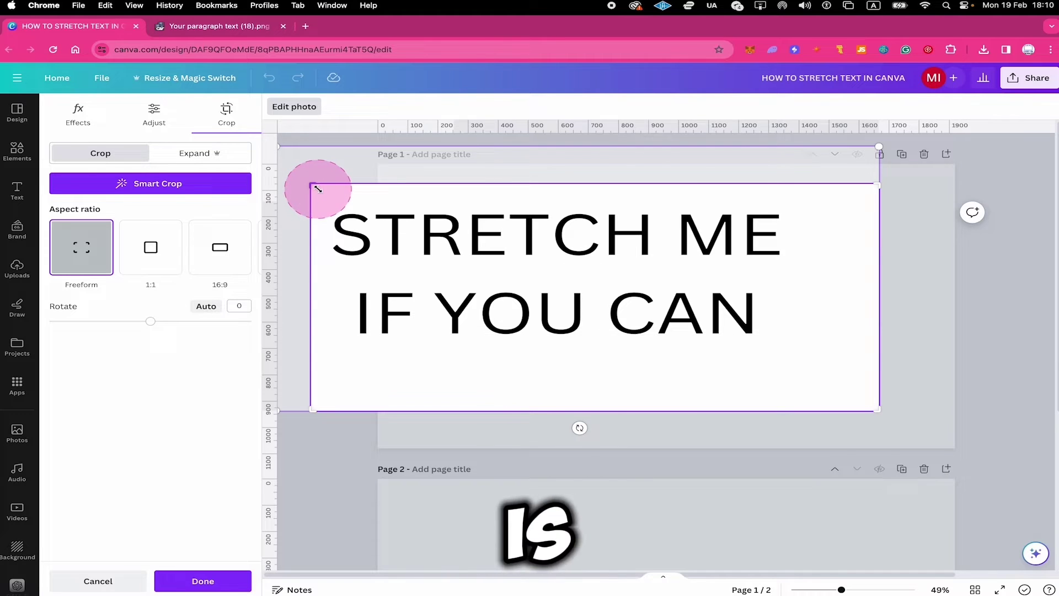
left_click(209, 580)
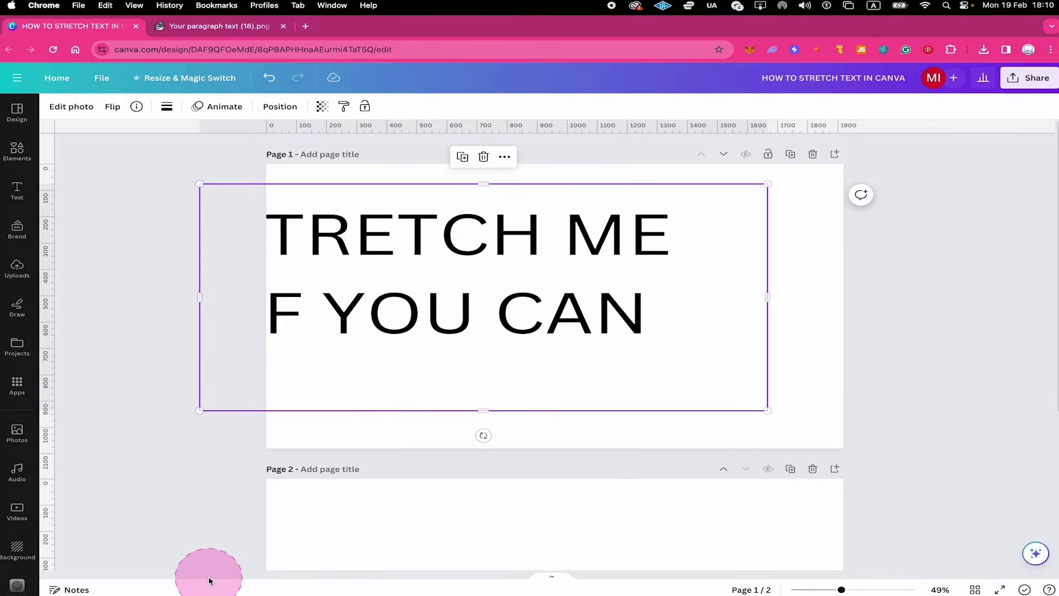
left_click_drag(405, 273, 506, 284)
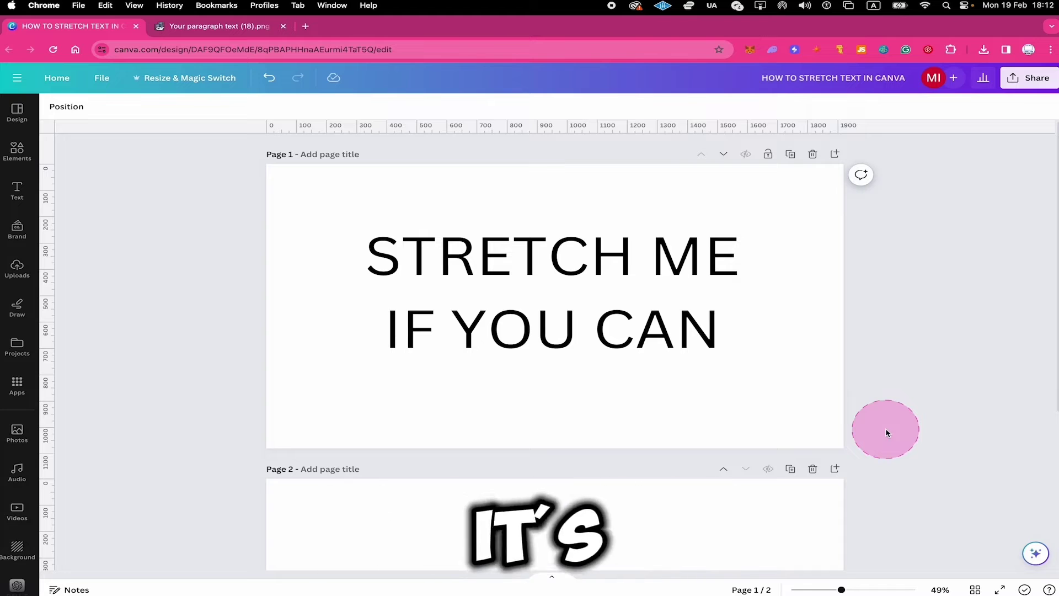
Widen the image's crop on both sides so the text stretches, then shrink it to fit the page.
double_click(553, 298)
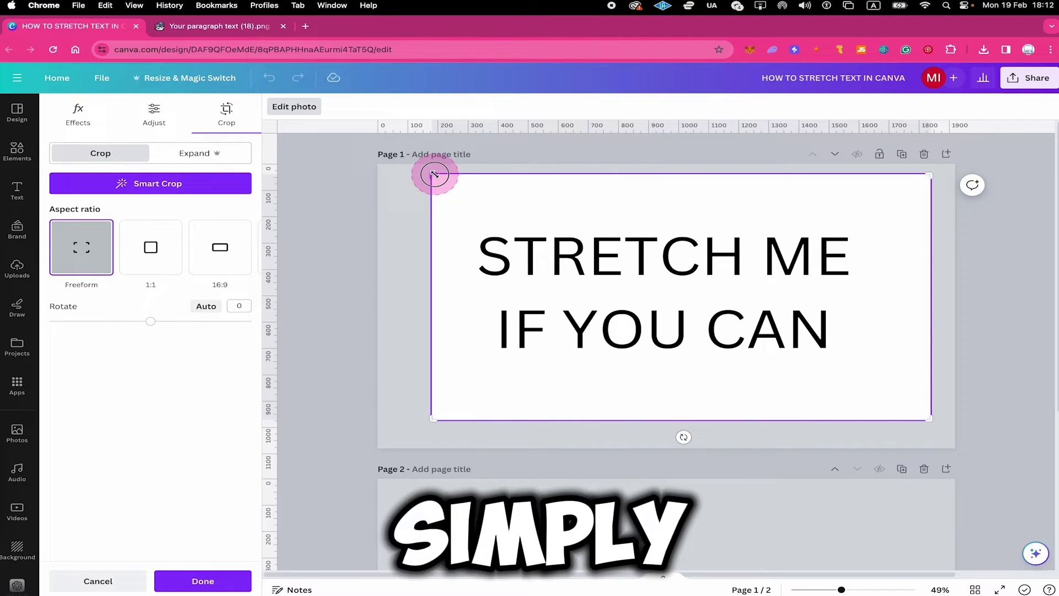
left_click_drag(433, 173, 119, 174)
left_click(496, 226)
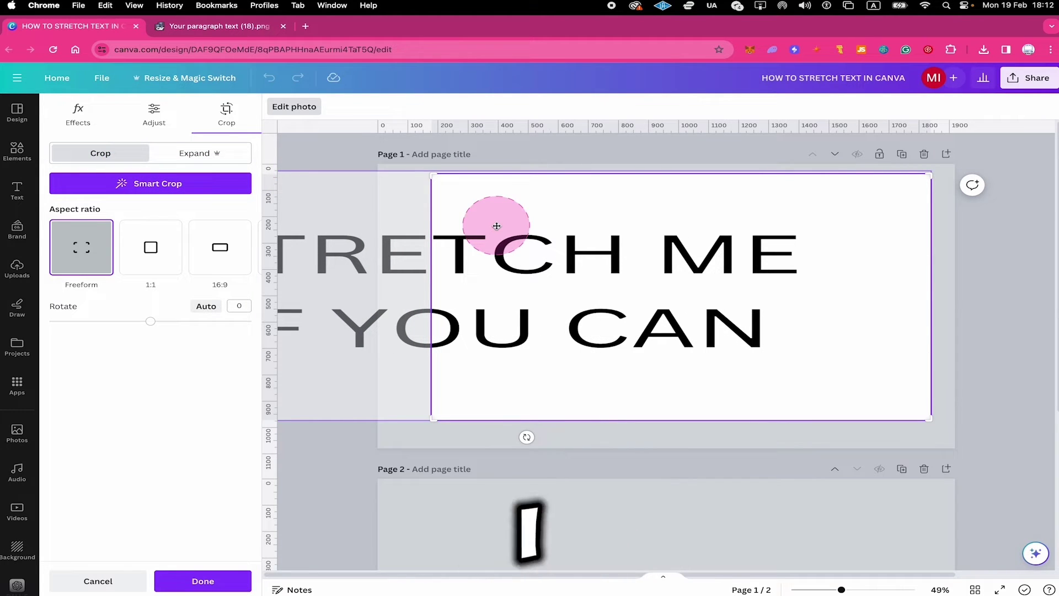
left_click_drag(497, 226, 675, 225)
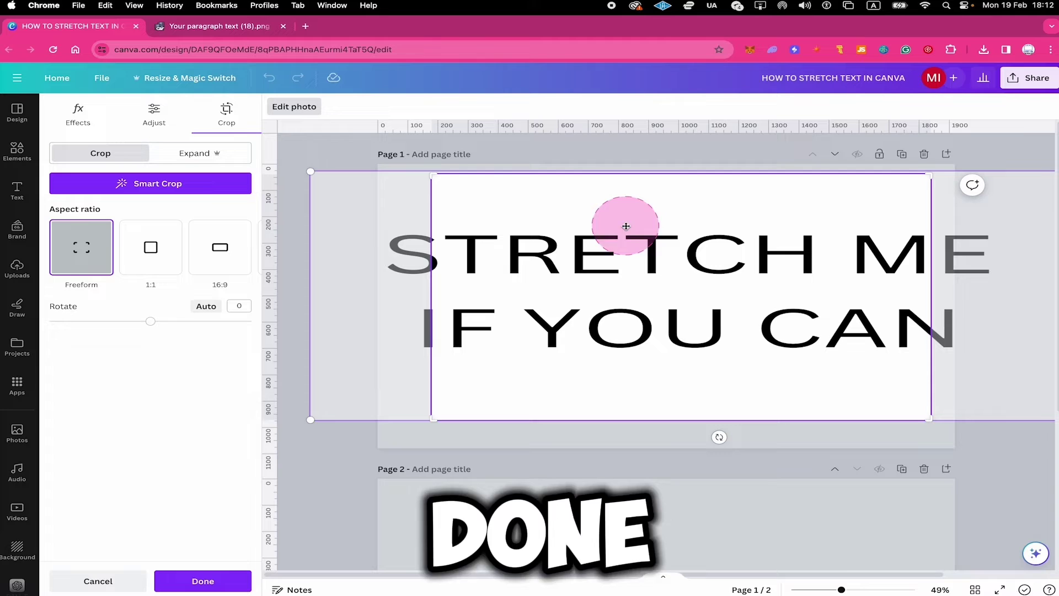
left_click_drag(432, 174, 373, 177)
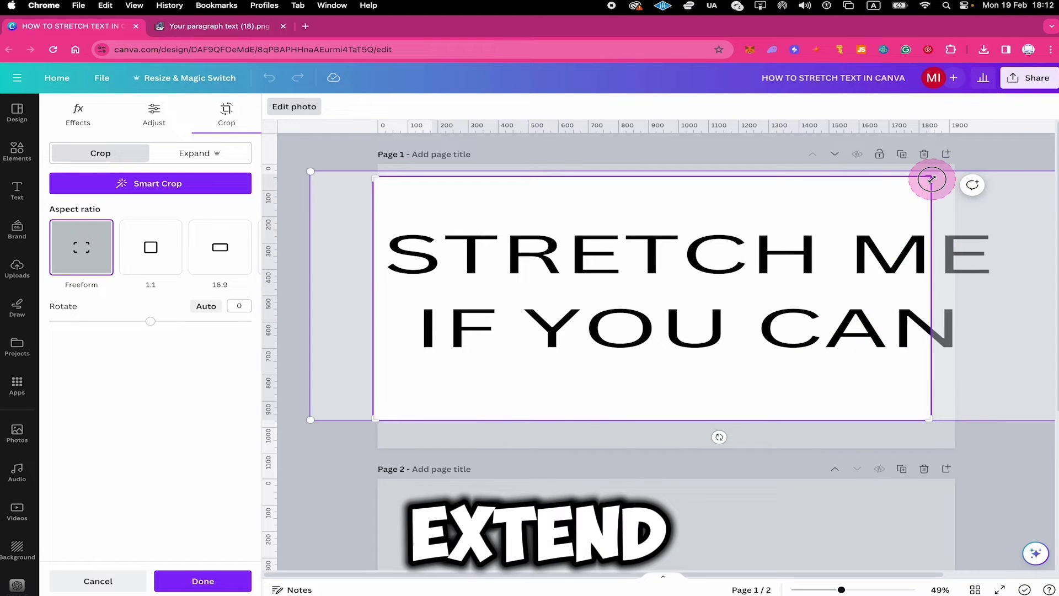
left_click_drag(932, 178, 1014, 177)
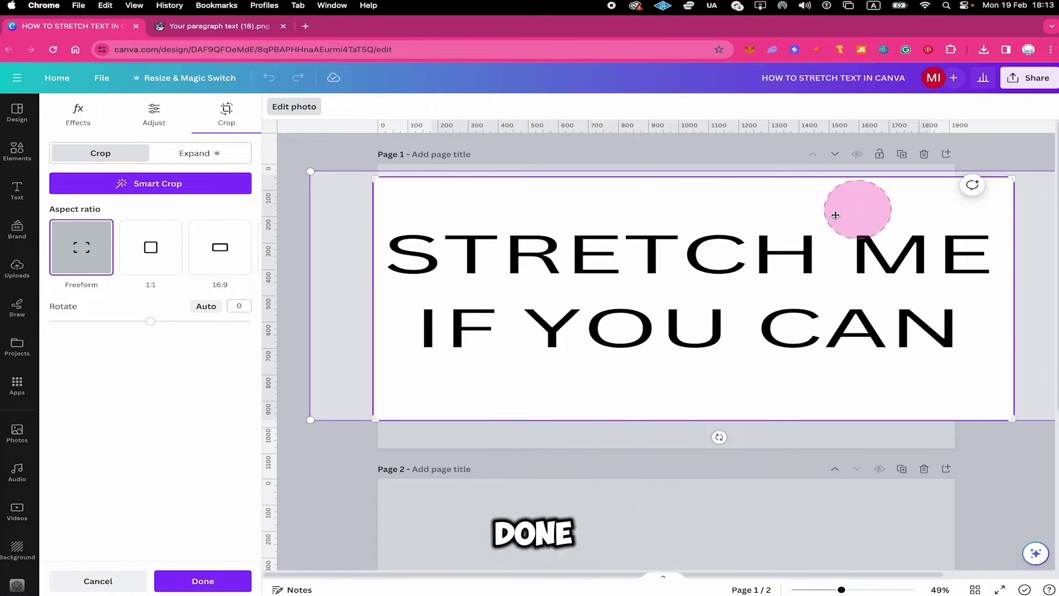
left_click(205, 581)
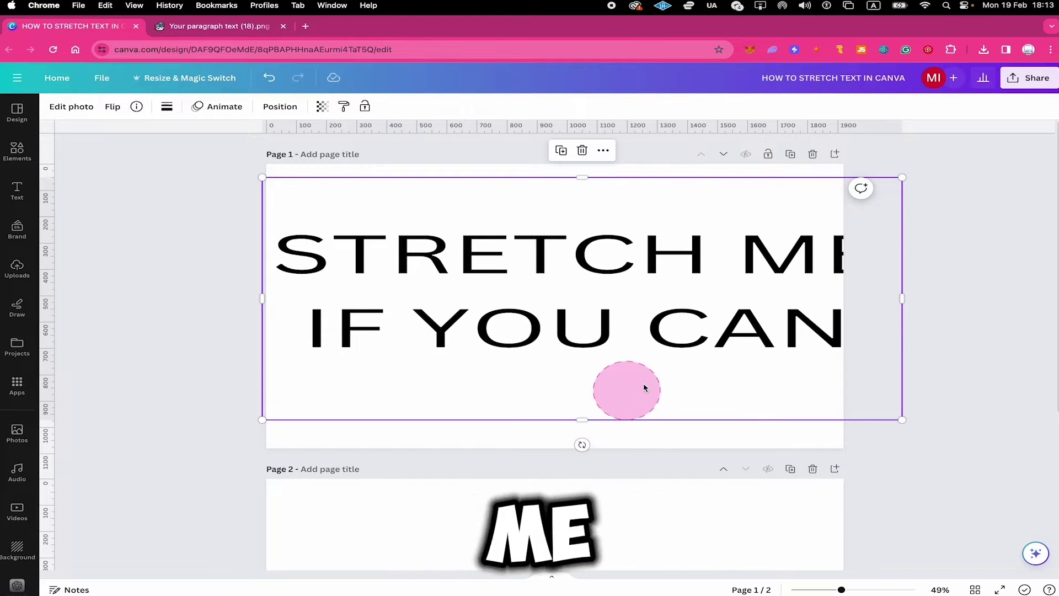
left_click_drag(903, 177, 818, 217)
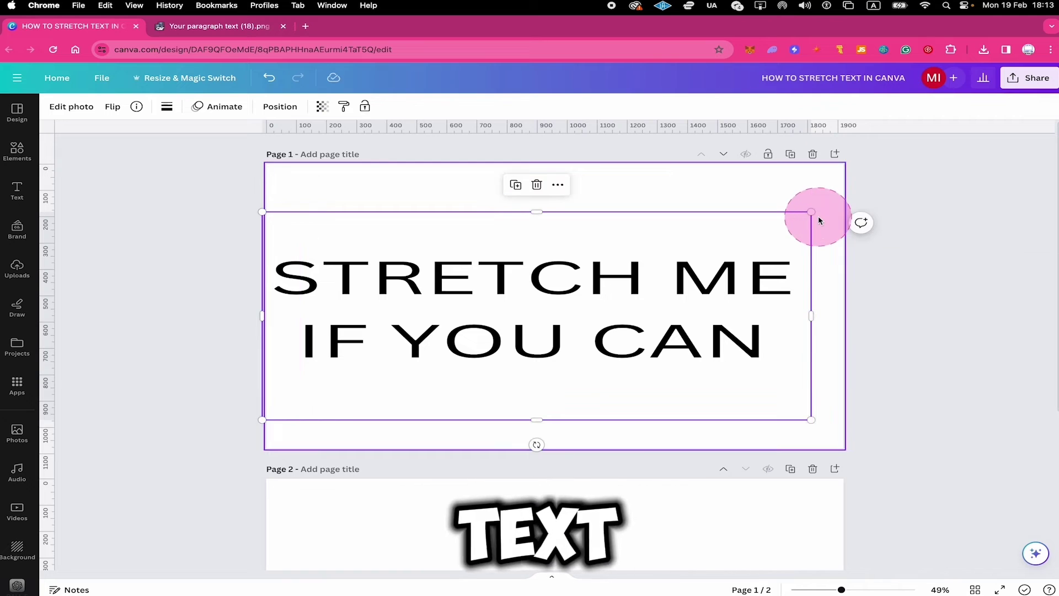
Delete the STRETCH ME IF YOU CAN image from page 1.
left_click(747, 421)
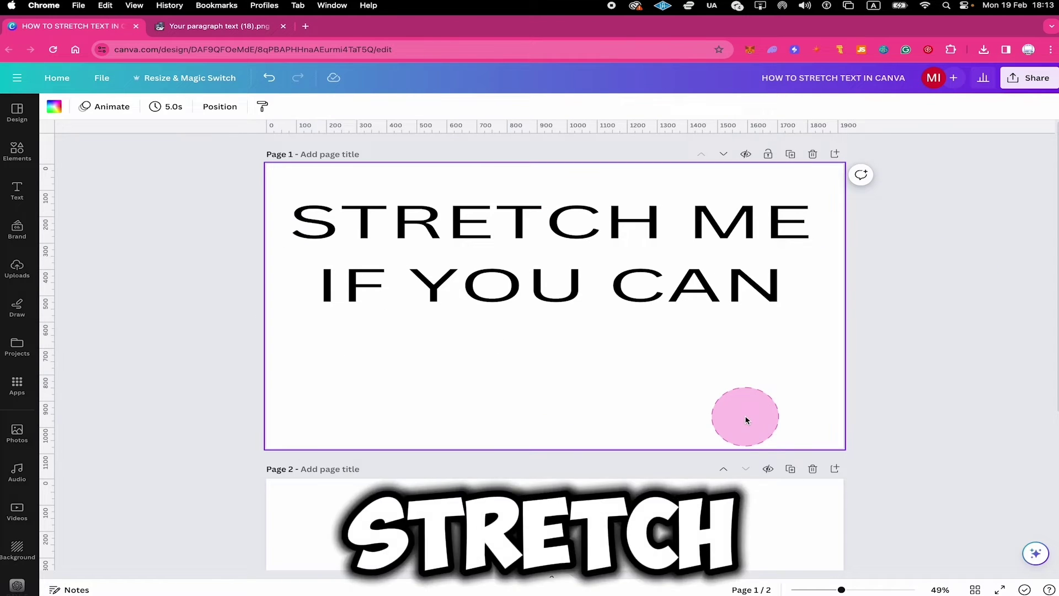
left_click(617, 277)
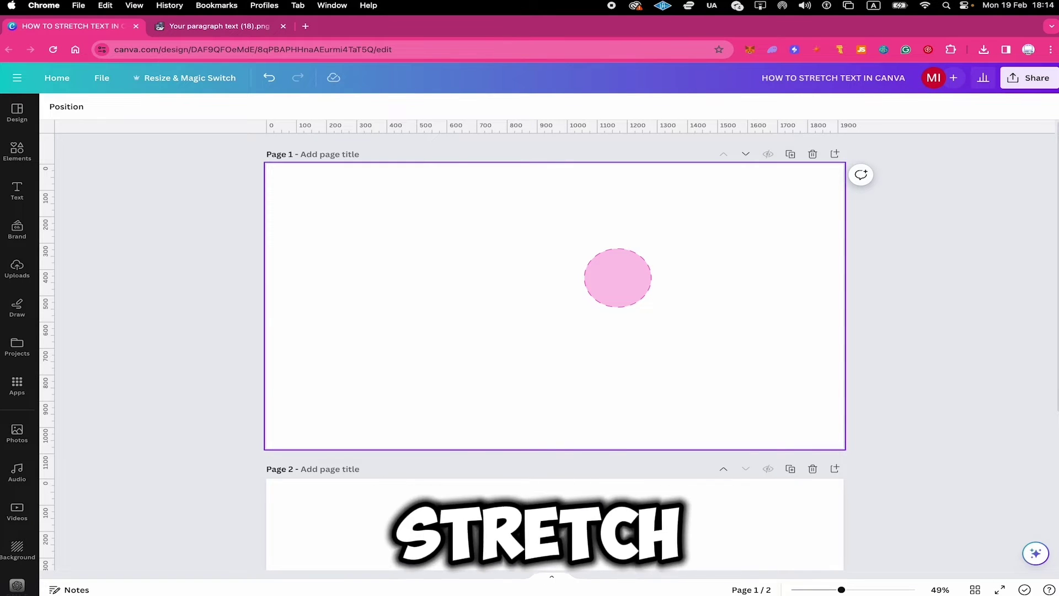
left_click(396, 216)
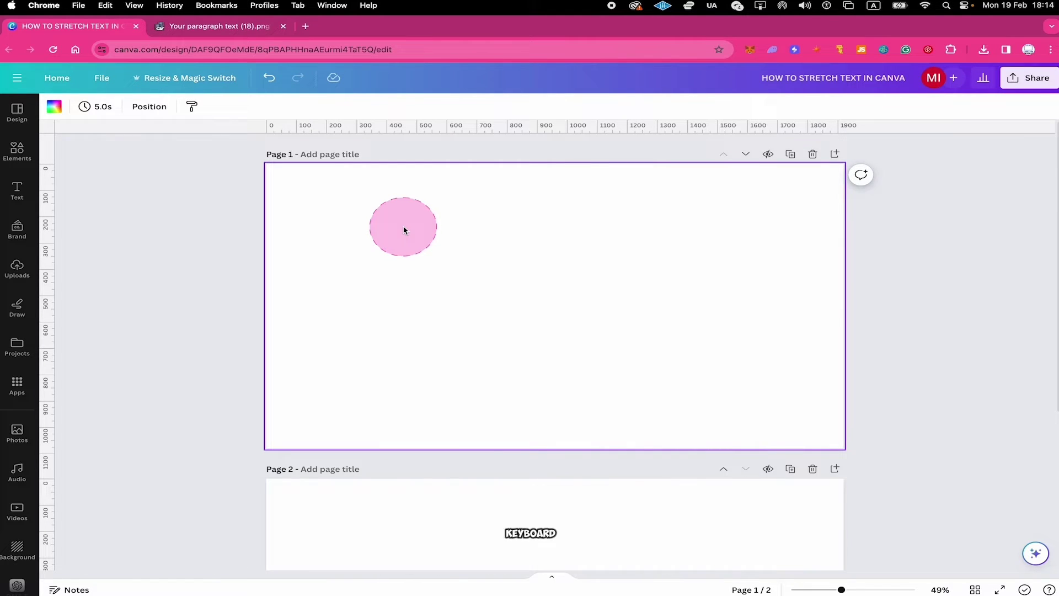
Add a new text box, enlarge it to size 100 and type 'my stretched text'.
key("t")
left_click_drag(488, 295, 357, 285)
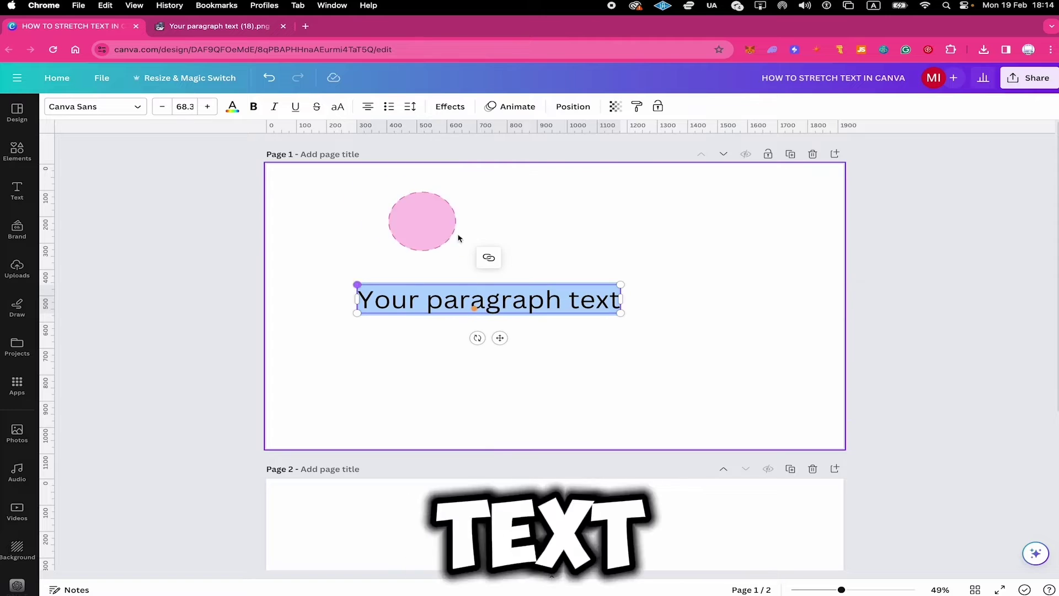
left_click_drag(621, 285, 744, 271)
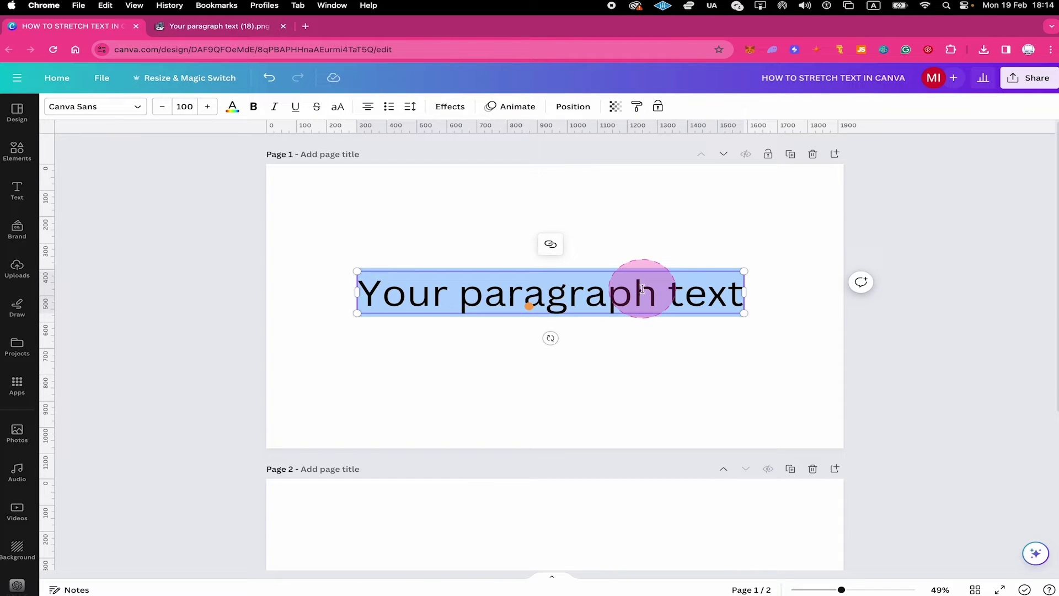
double_click(642, 288)
left_click(642, 288)
type("my stre")
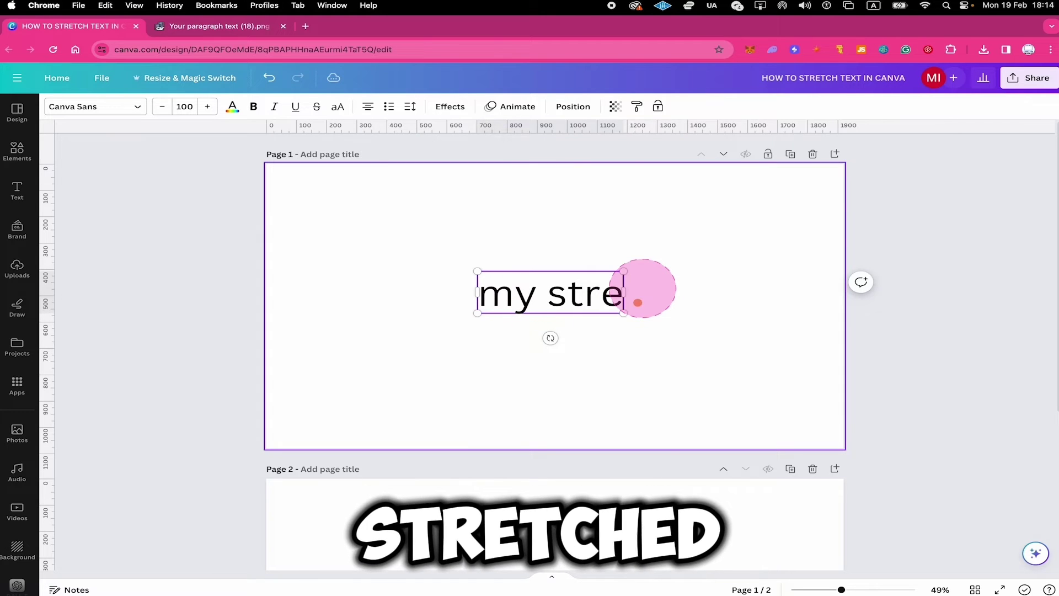
type("tched text")
left_click(558, 229)
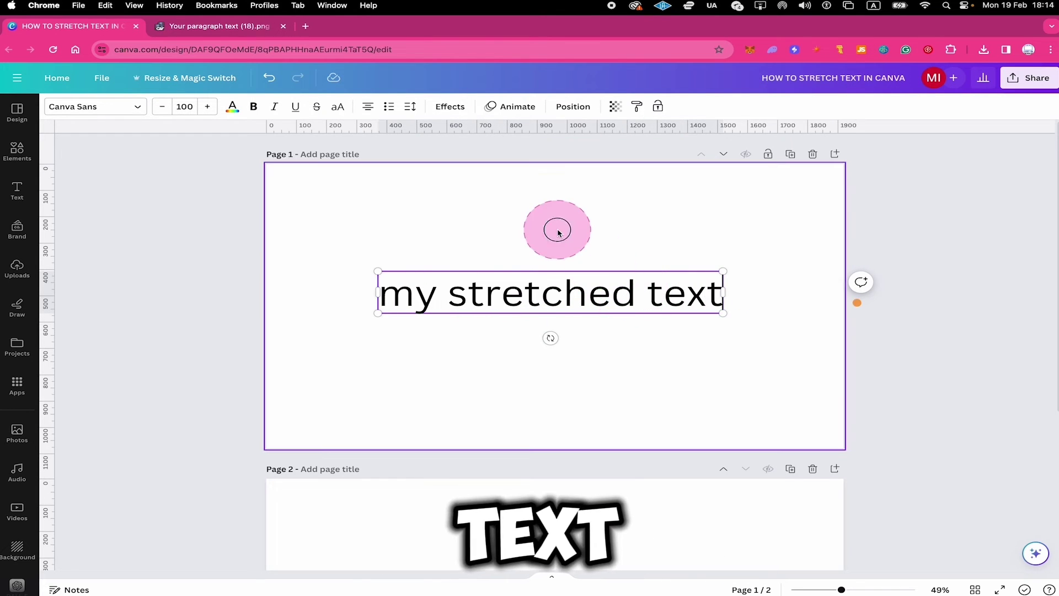
Move the text up-left, enlarge it to size 142 and put 'text' on a second line.
left_click_drag(561, 281, 482, 238)
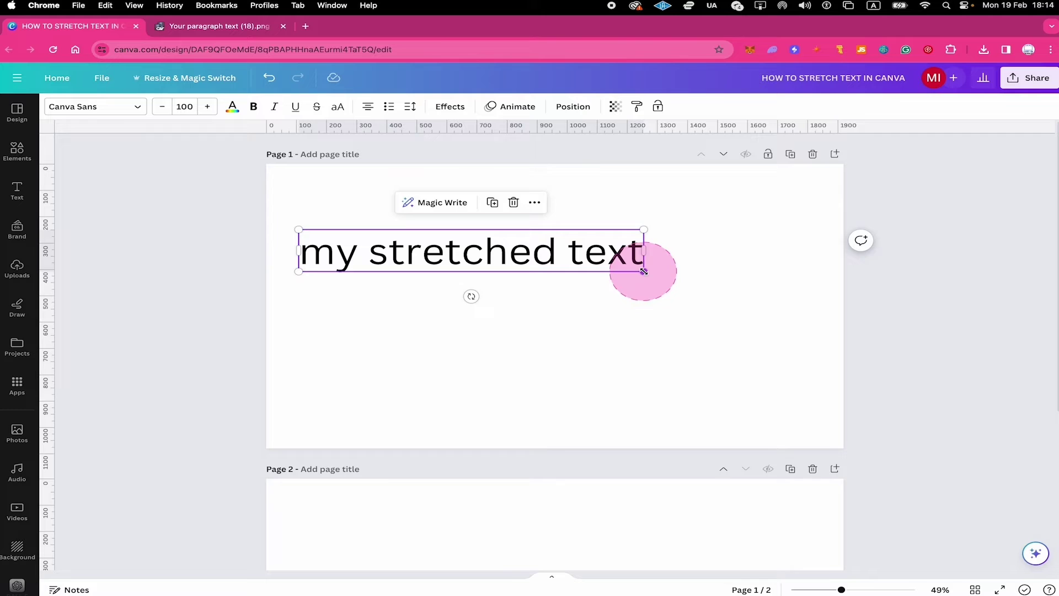
left_click_drag(644, 271, 655, 315)
left_click(655, 315)
key("Return")
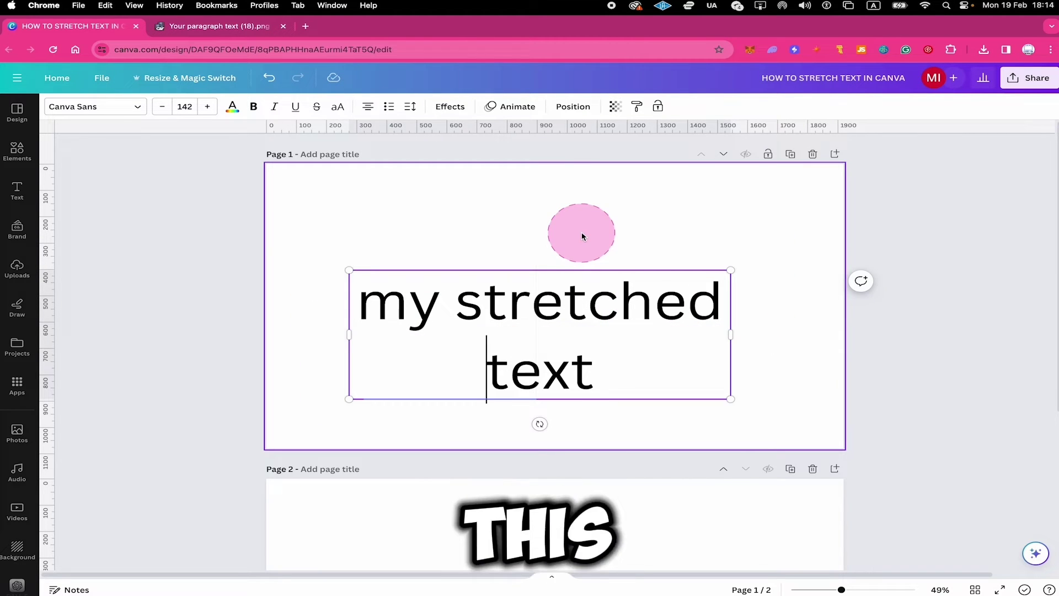
left_click(551, 231)
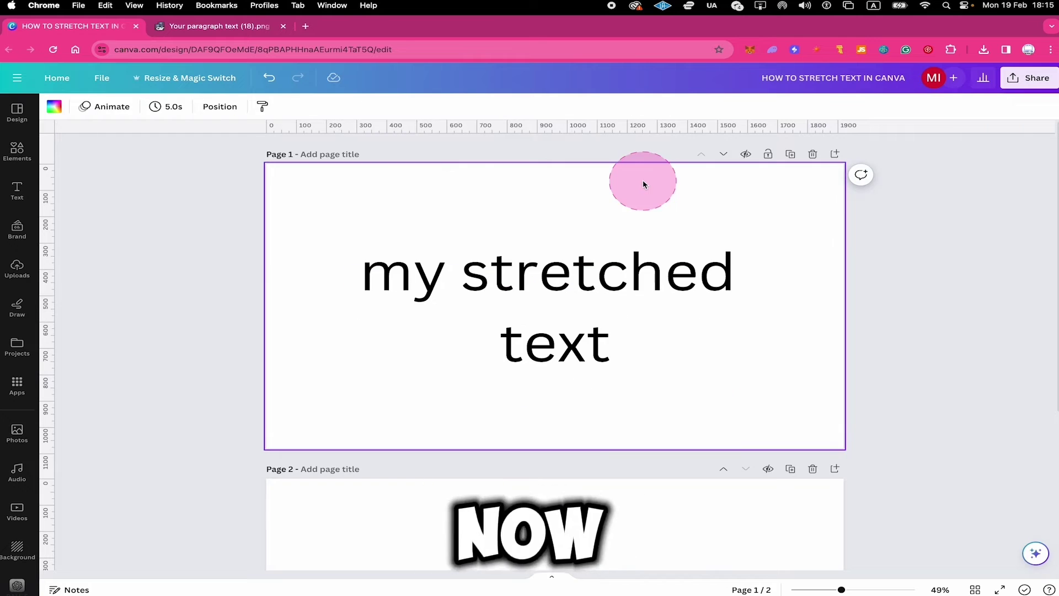
Select the my stretched text box on page 1.
left_click(546, 265)
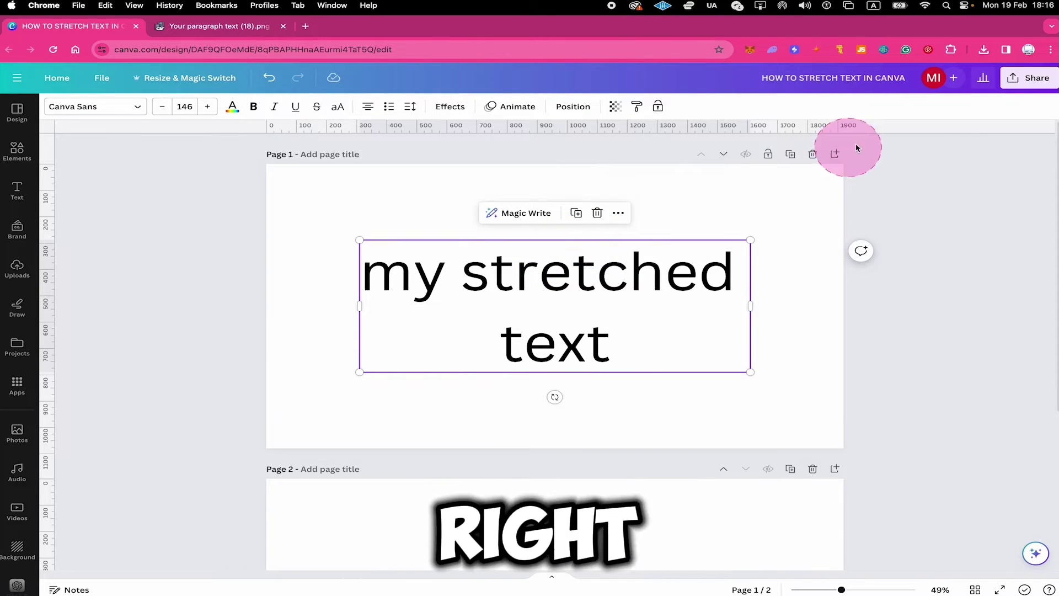
Download only Page 1 as a 1,920 × 1,080 PNG.
left_click(1024, 85)
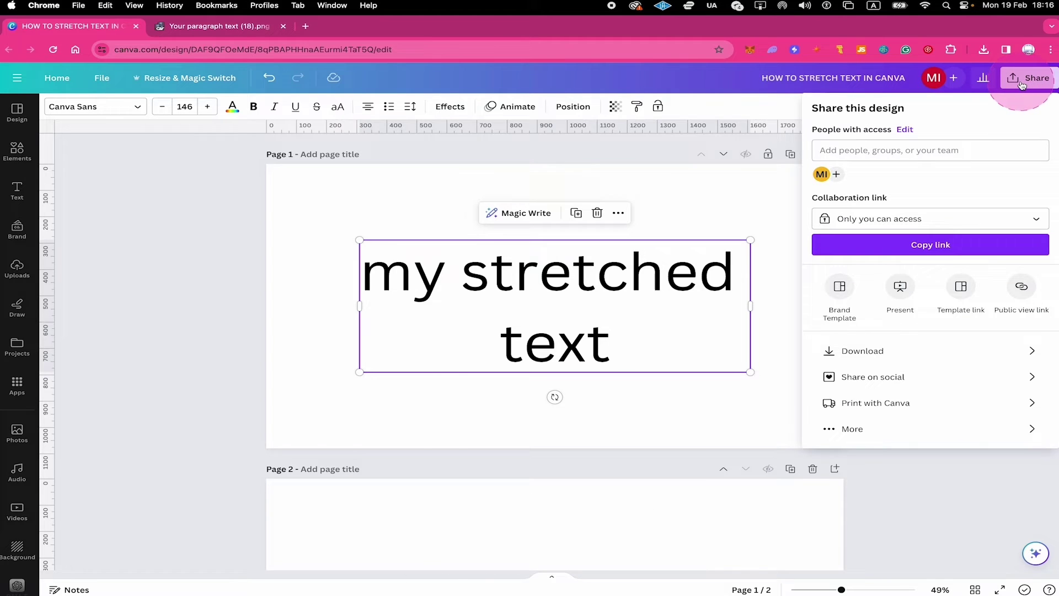
left_click(878, 350)
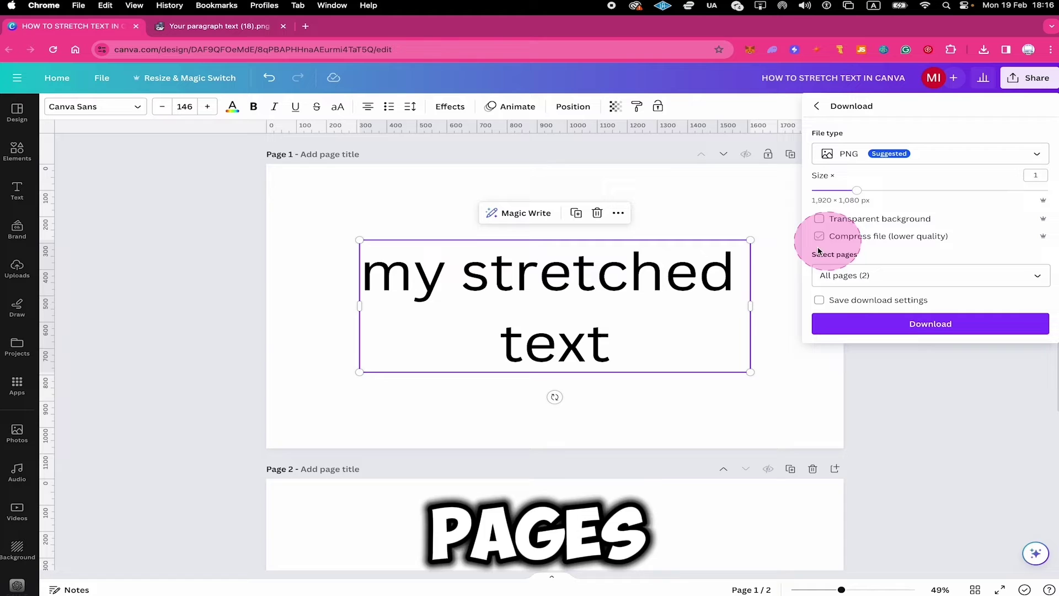
left_click(911, 265)
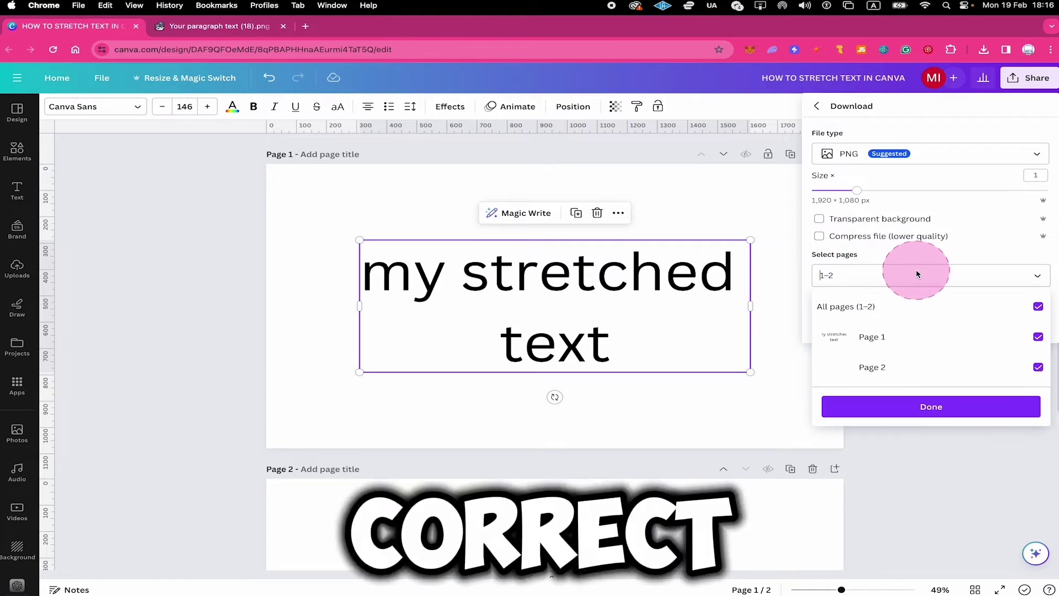
left_click(1030, 307)
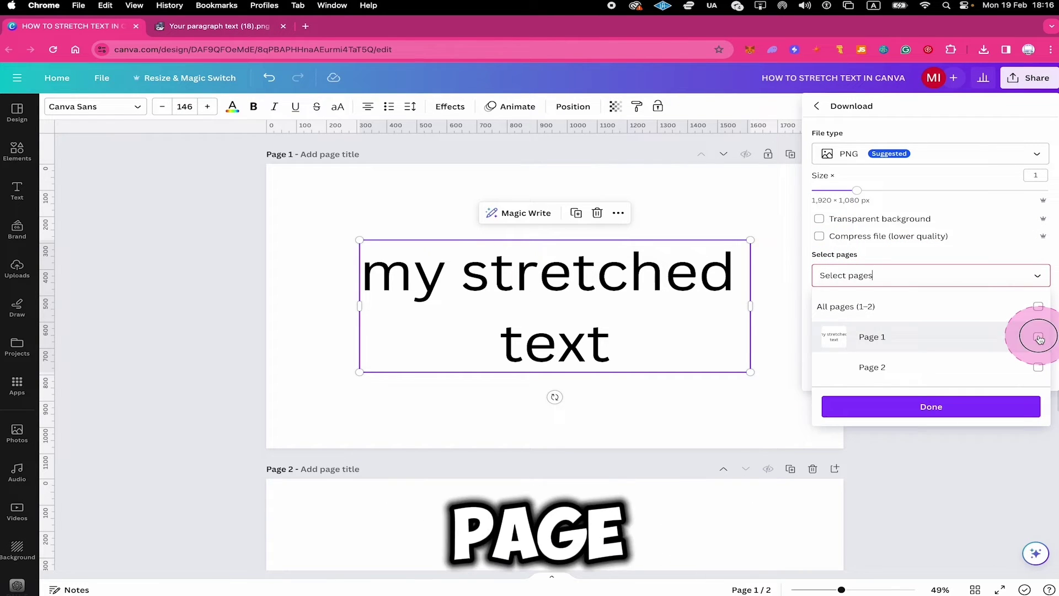
left_click(911, 407)
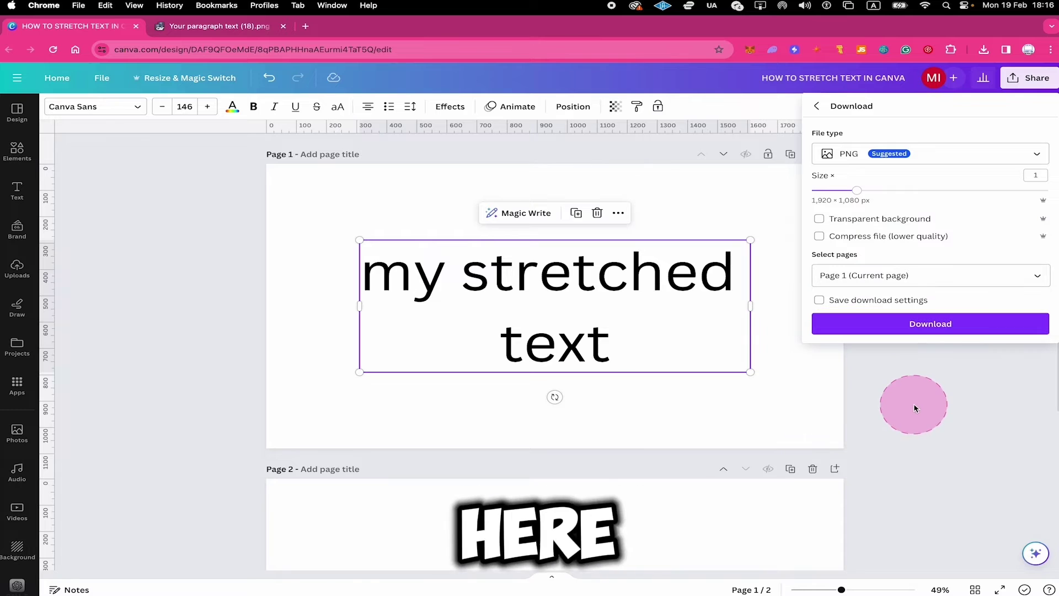
left_click(932, 329)
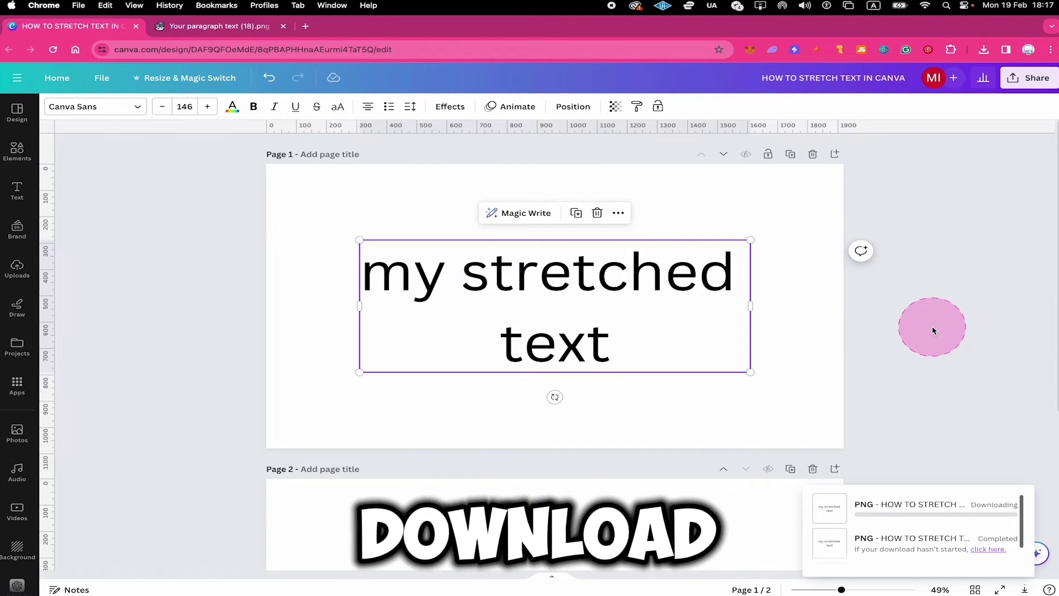
On ezgif's Remove Background page, choose HOW TO STRETCH TEXT IN CANVA (2).png from Downloads.
left_click(579, 307)
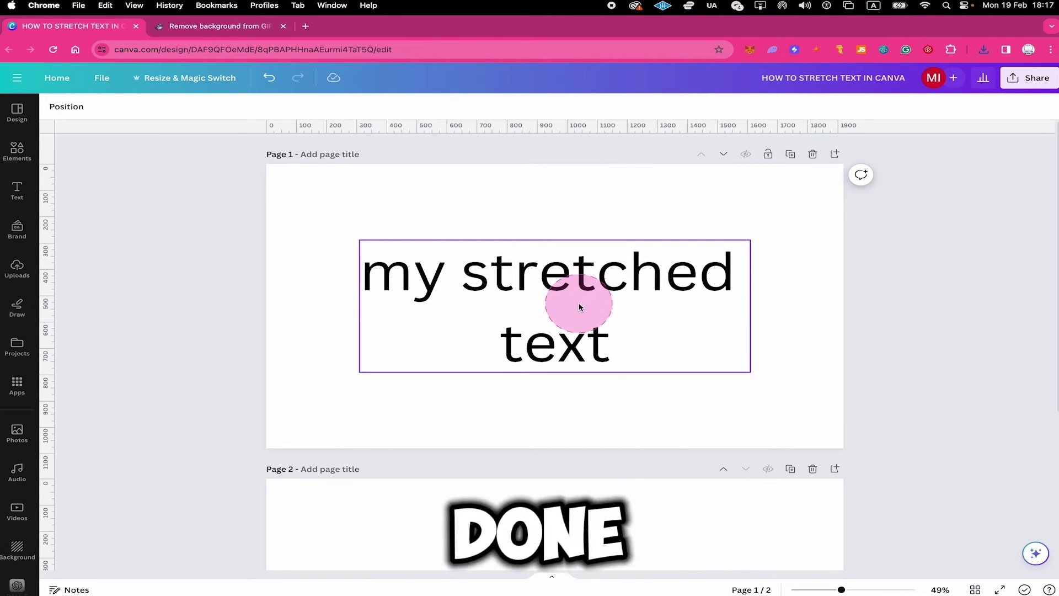
left_click(221, 26)
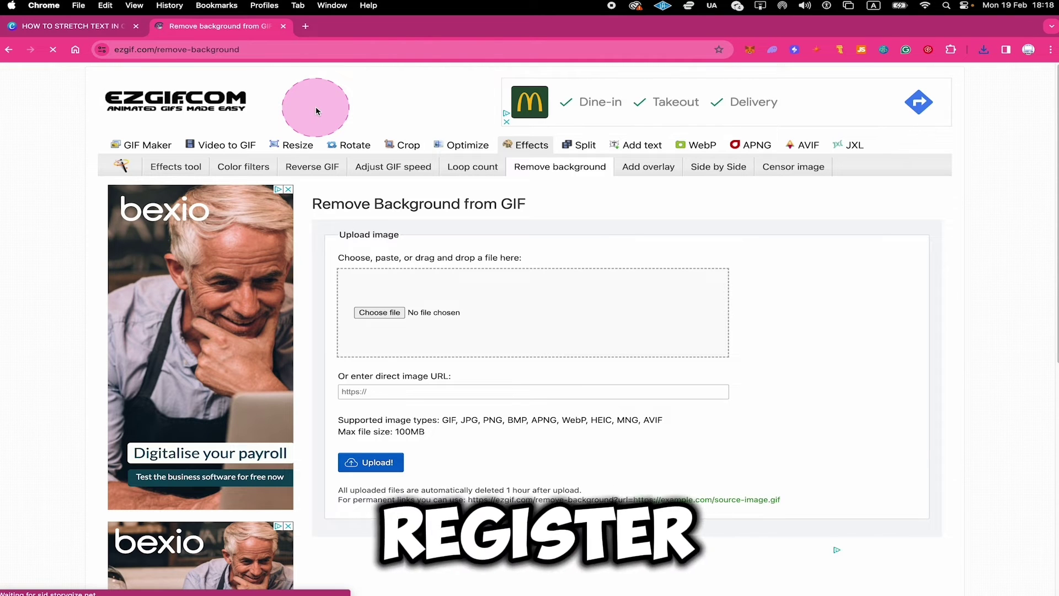
left_click(379, 312)
left_click(358, 328)
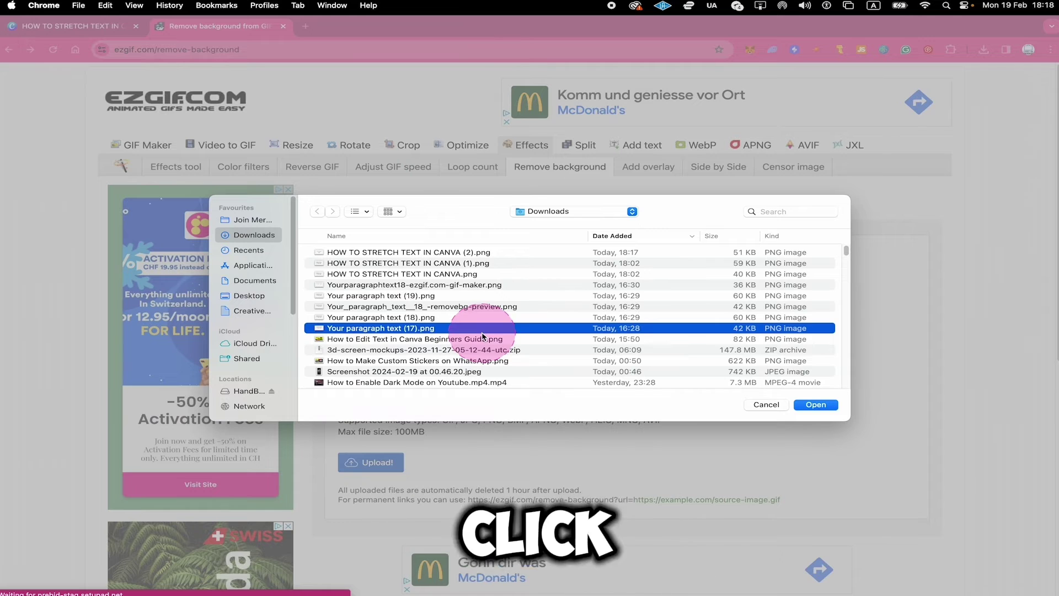
left_click(411, 252)
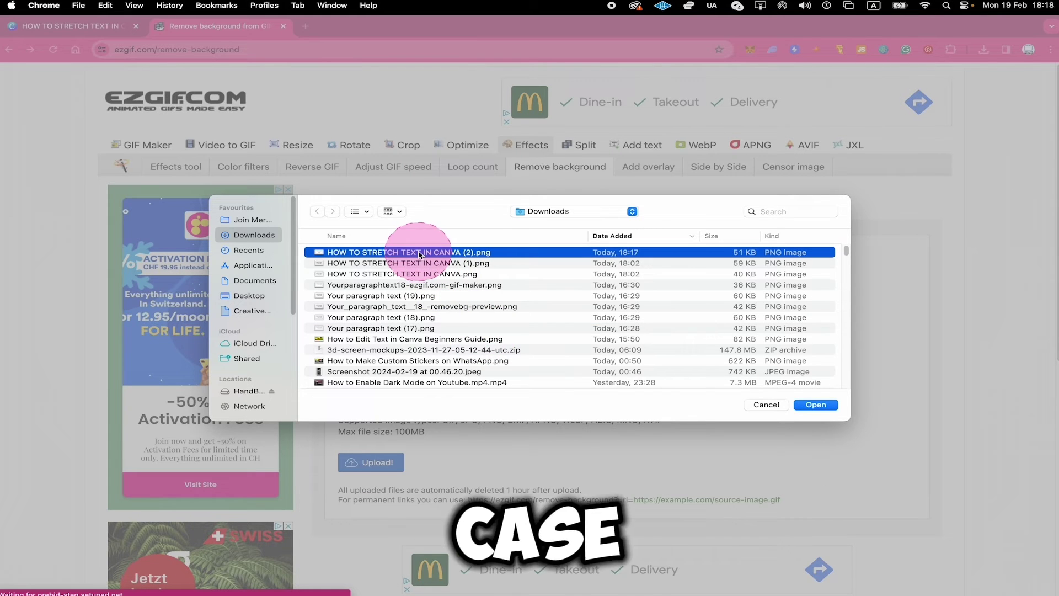
key("space")
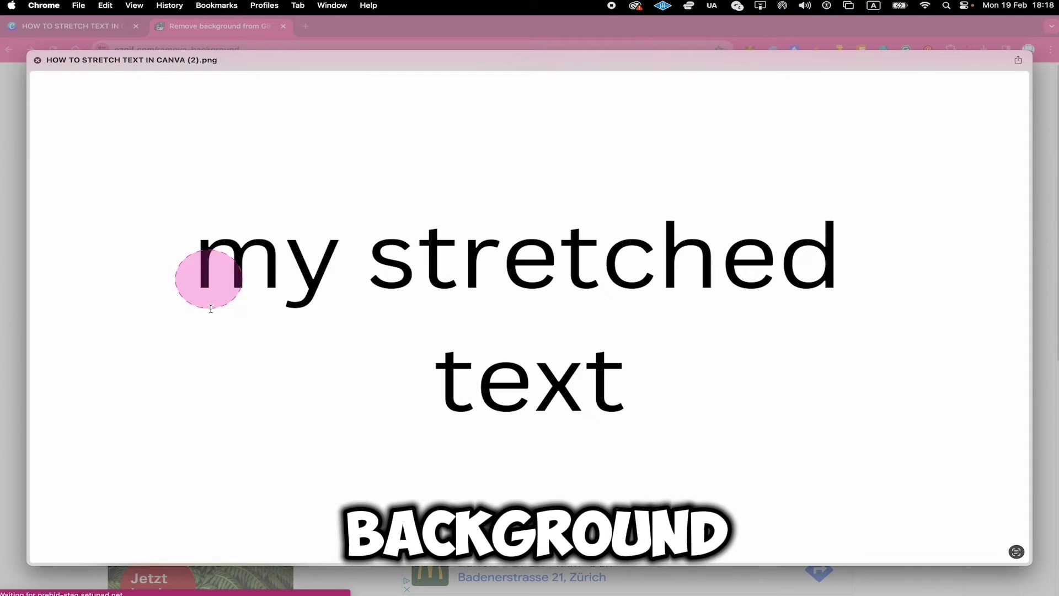
key("space")
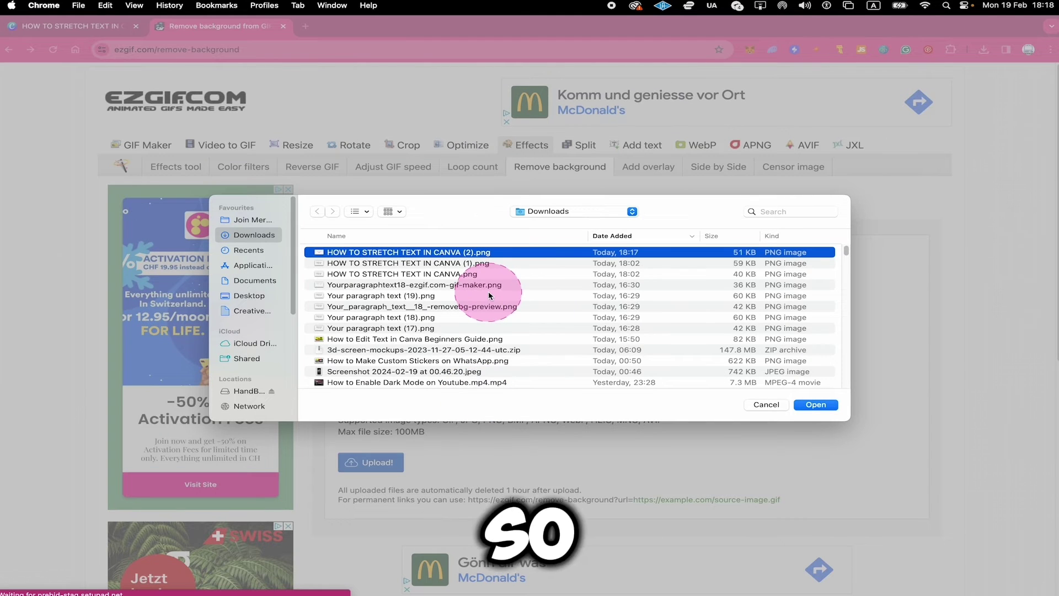
left_click(816, 404)
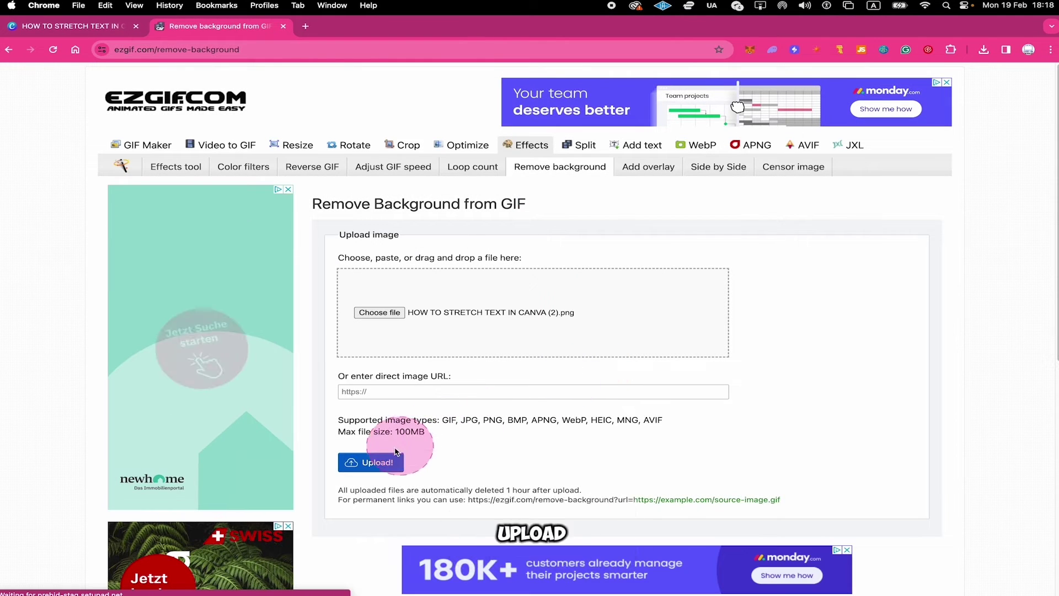
Upload the text image to ezgif and replace its white background with transparency.
left_click(371, 463)
scroll(567, 454, "down", 2)
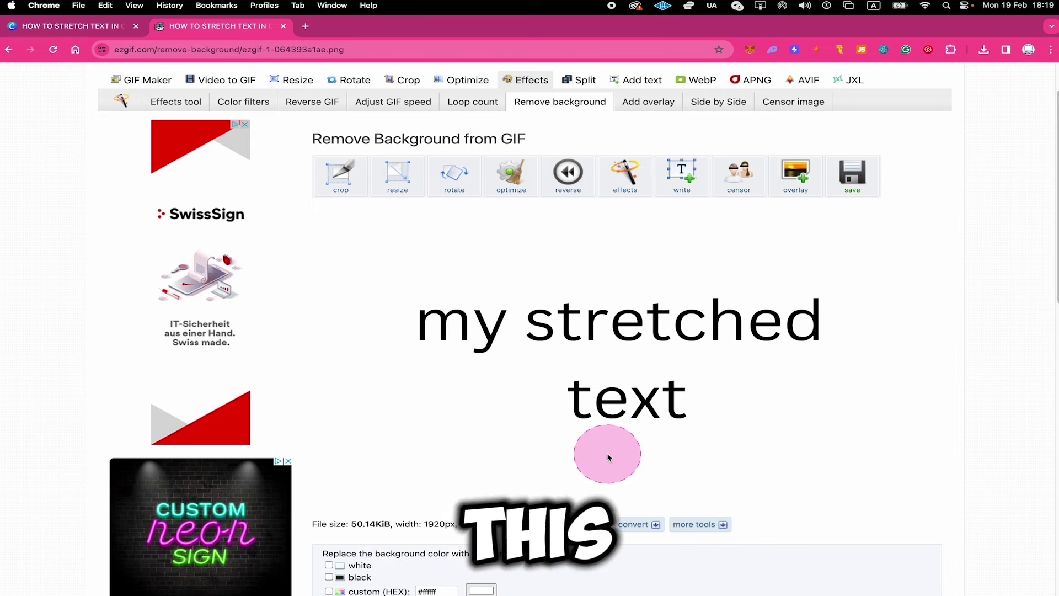
scroll(553, 426, "down", 3)
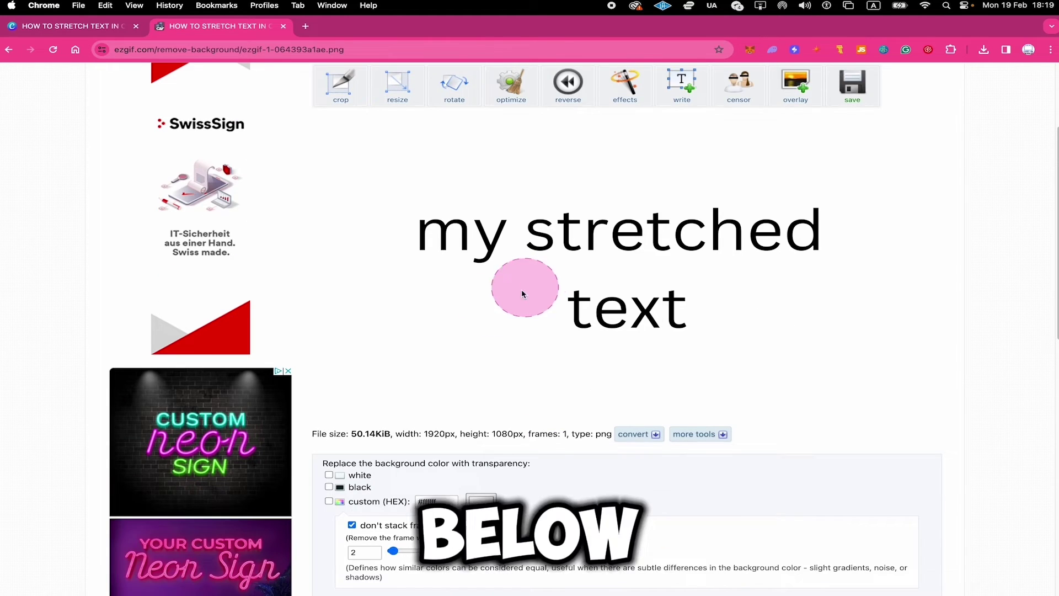
left_click(329, 475)
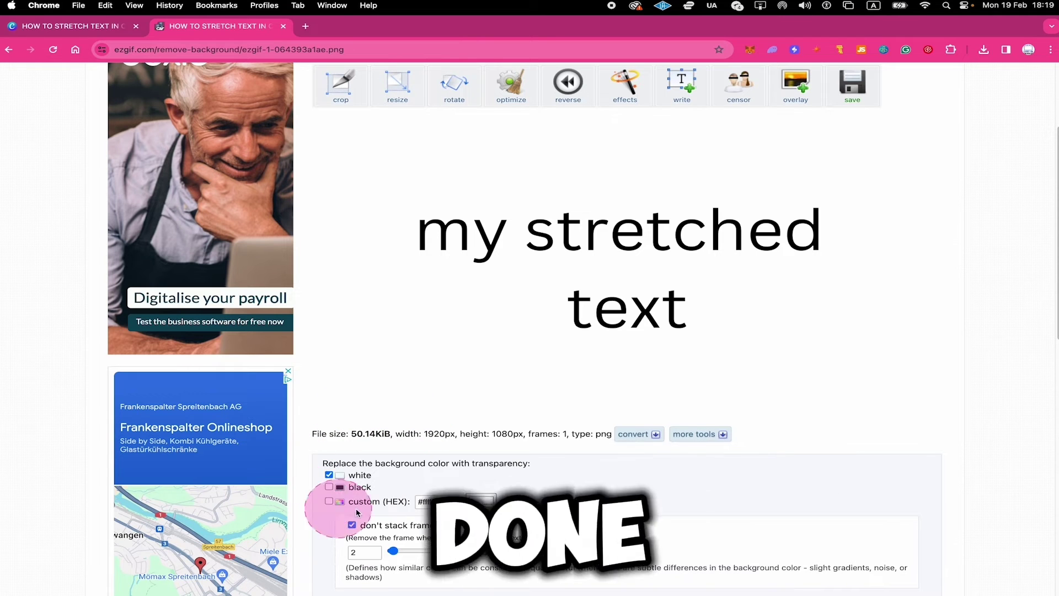
scroll(408, 466, "down", 5)
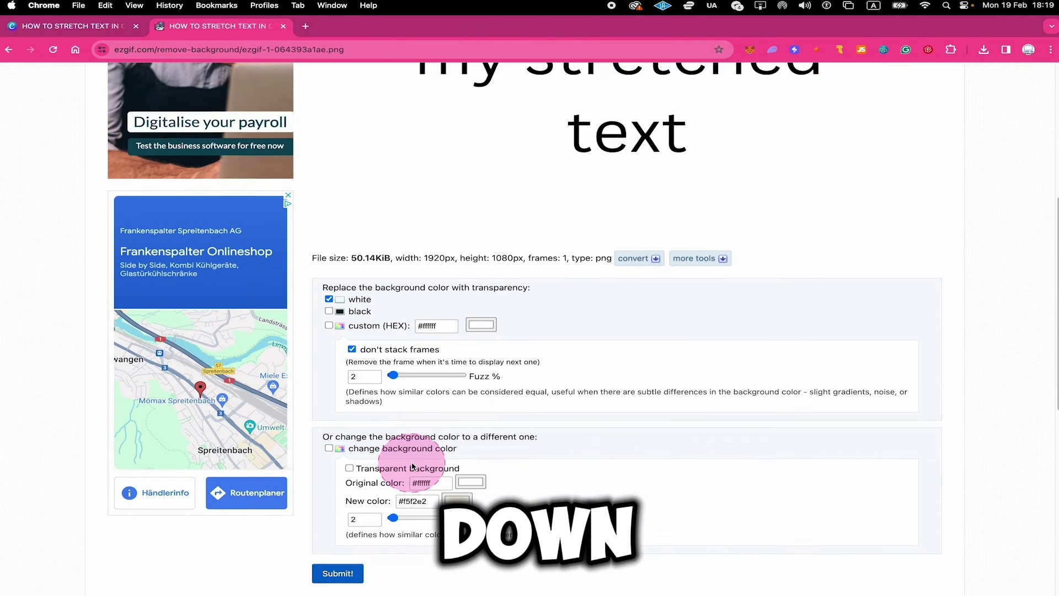
left_click(357, 521)
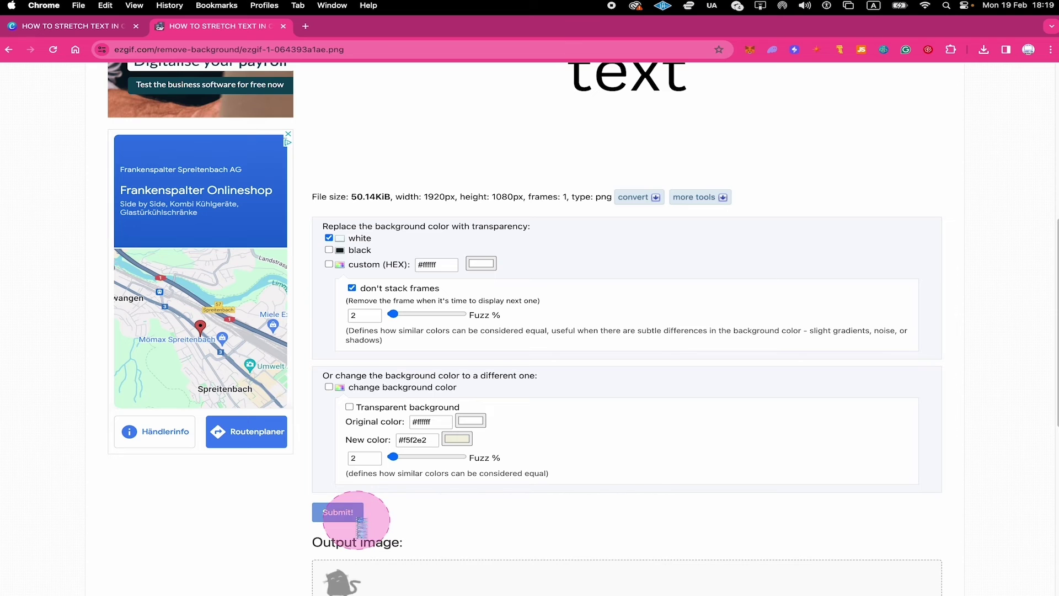
Download the transparent result as HOWTOSTRETCHTEXTINCANVA2-ezgif.com-gif-maker.png.
scroll(480, 350, "down", 5)
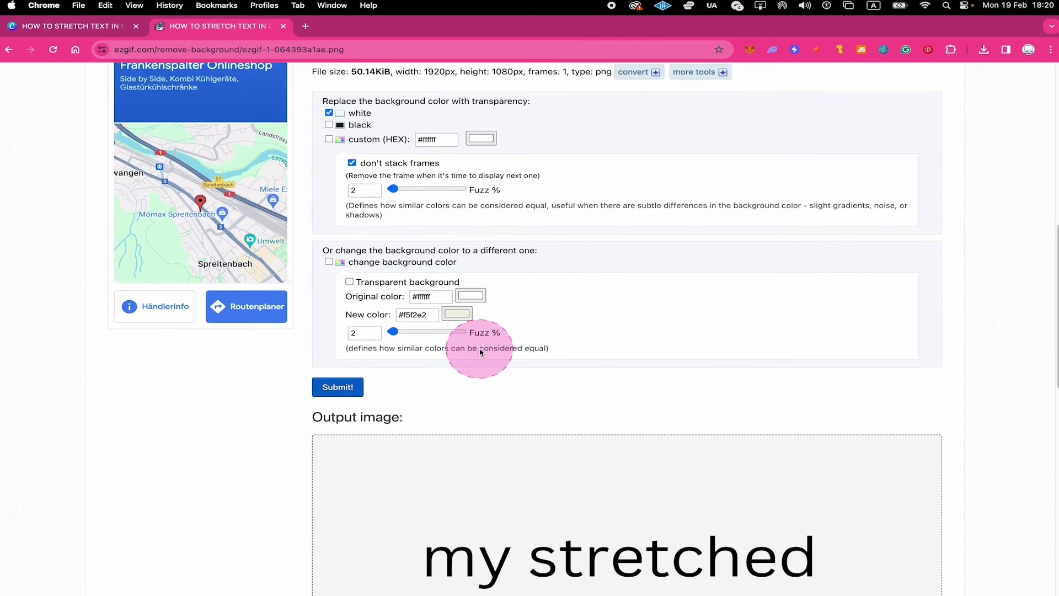
scroll(459, 331, "down", 1)
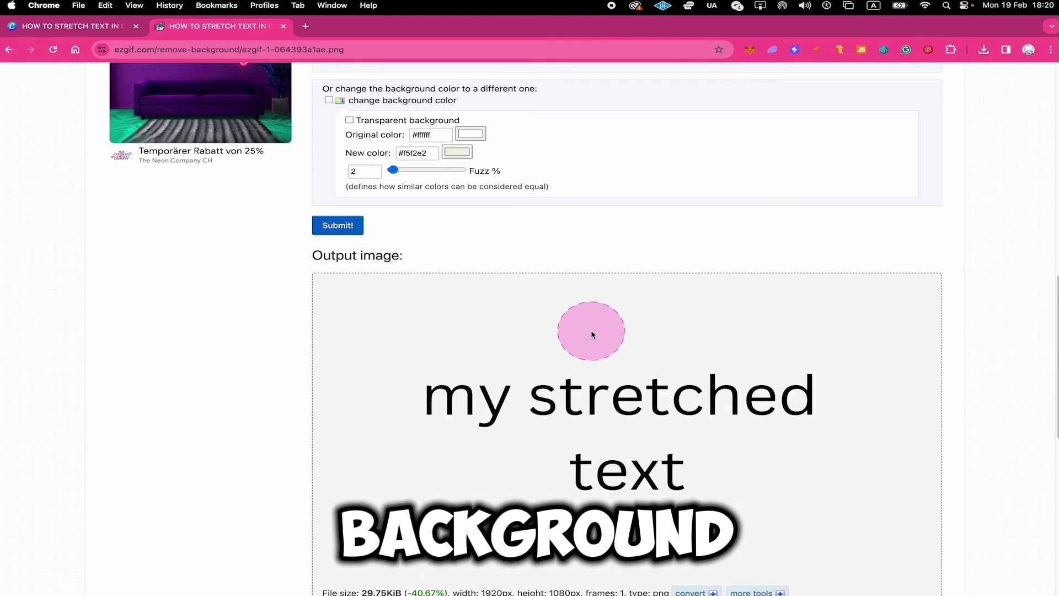
scroll(543, 316, "down", 4)
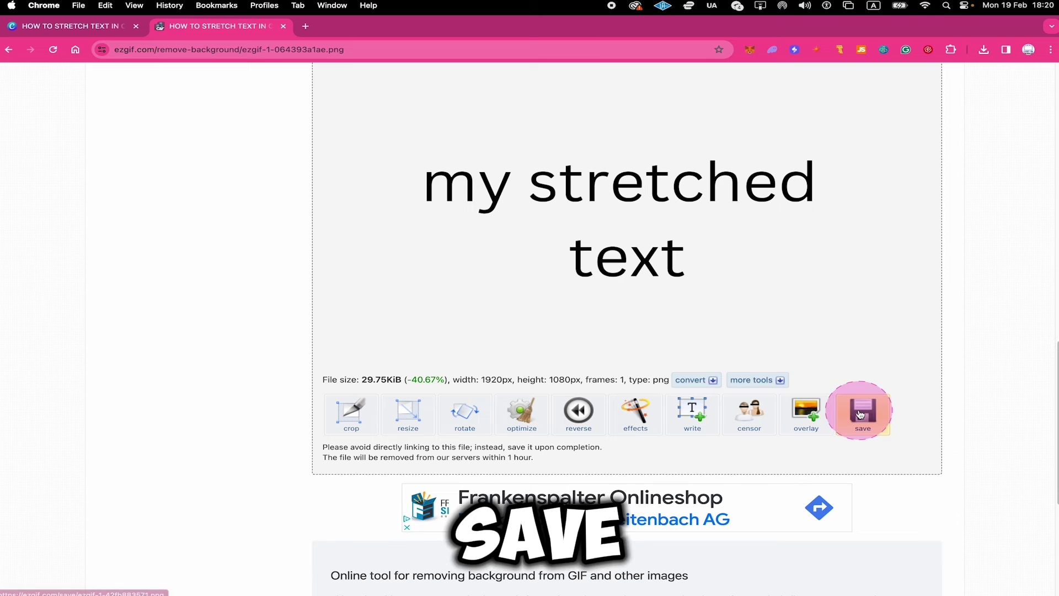
left_click(861, 415)
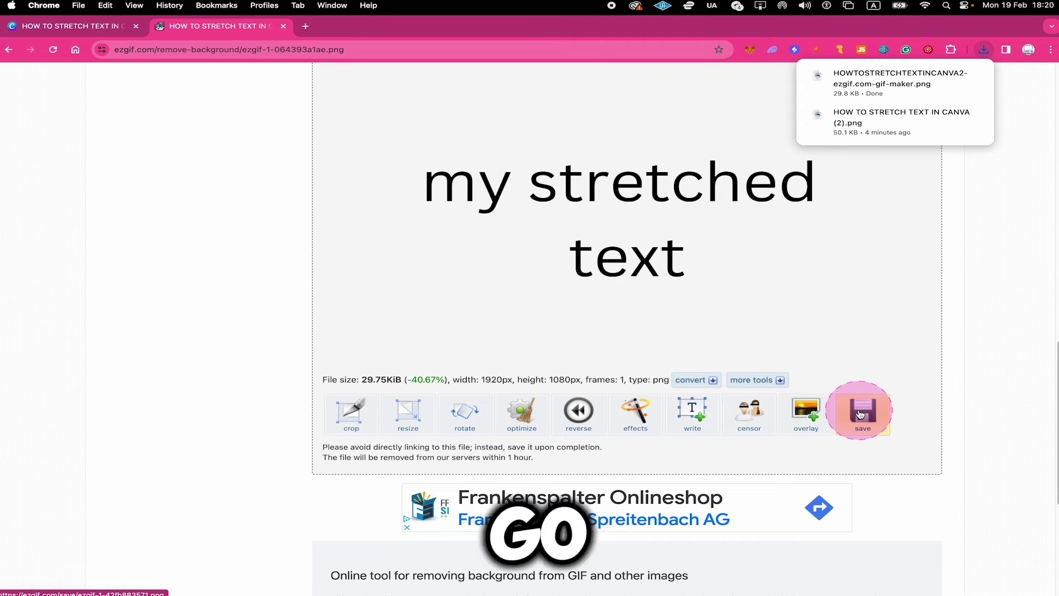
Back in the Canva design, delete the original 'my stretched text' text box from page 1.
left_click(99, 29)
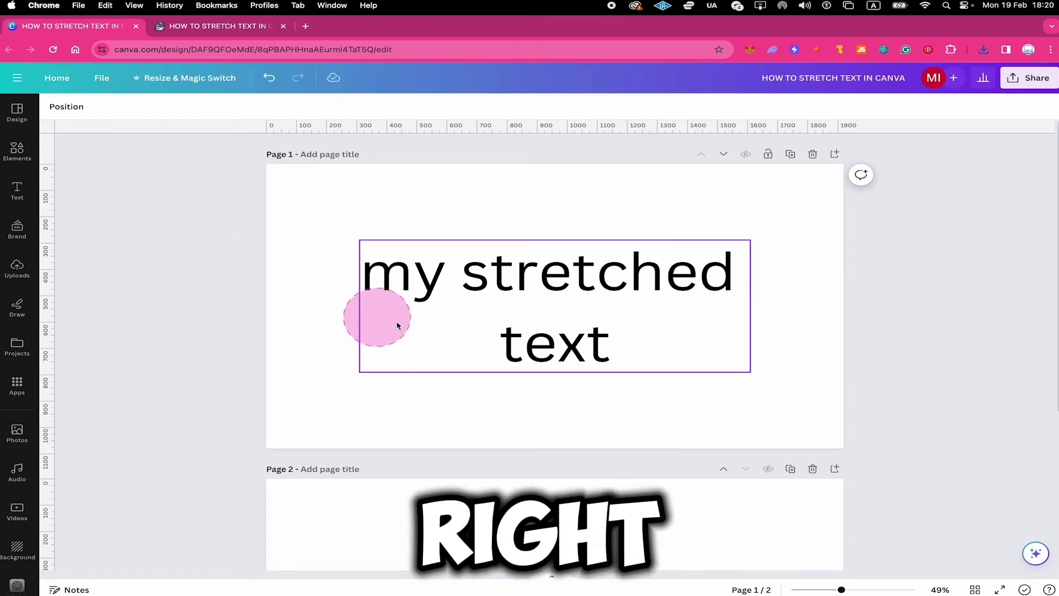
left_click(519, 296)
key("Delete")
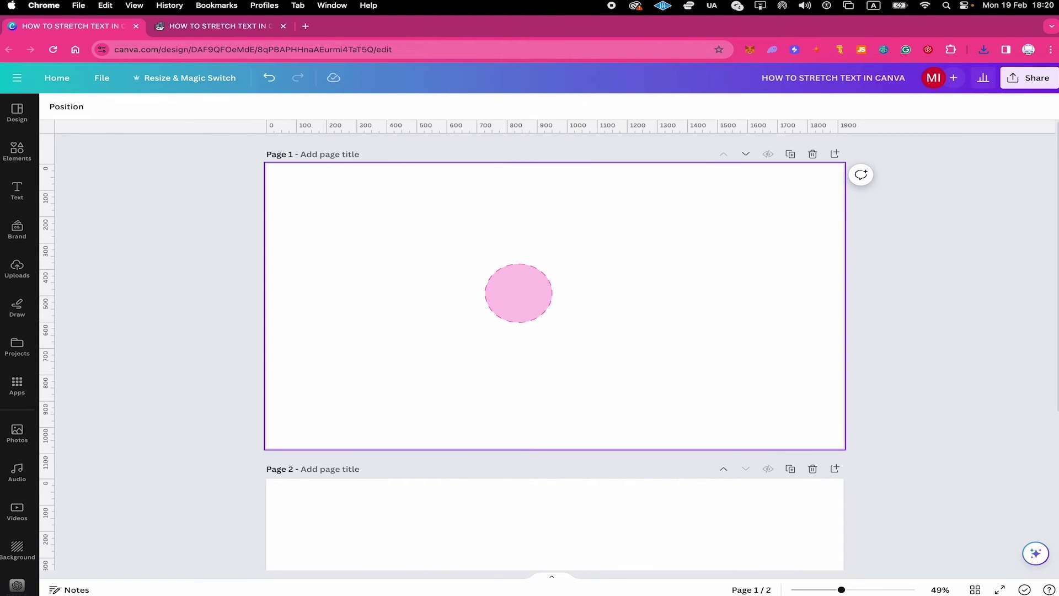
Upload the transparent ezgif PNG from the computer into Canva and add it to page 1.
left_click(17, 267)
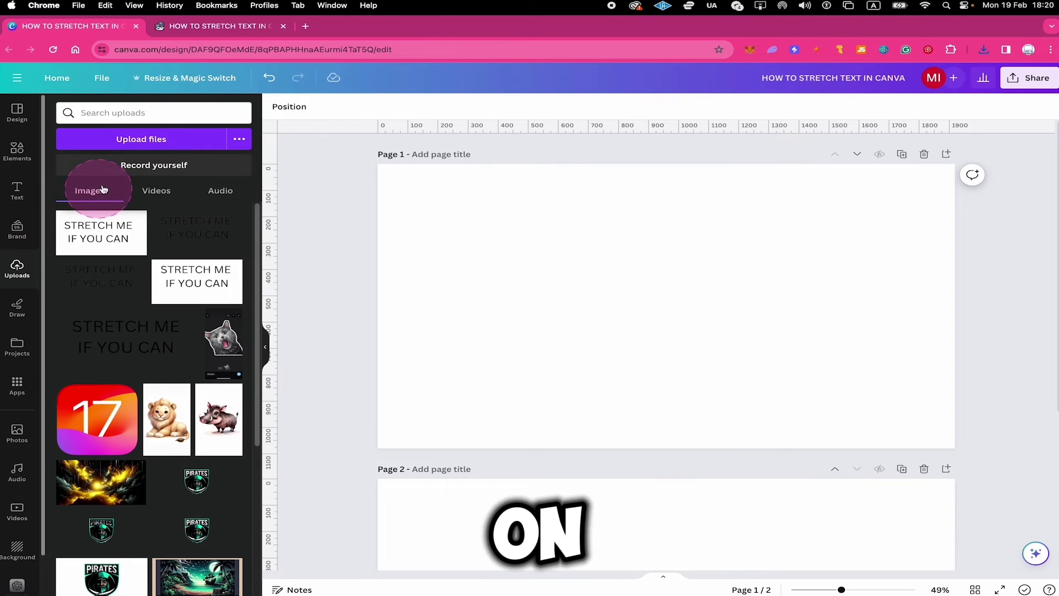
left_click(156, 147)
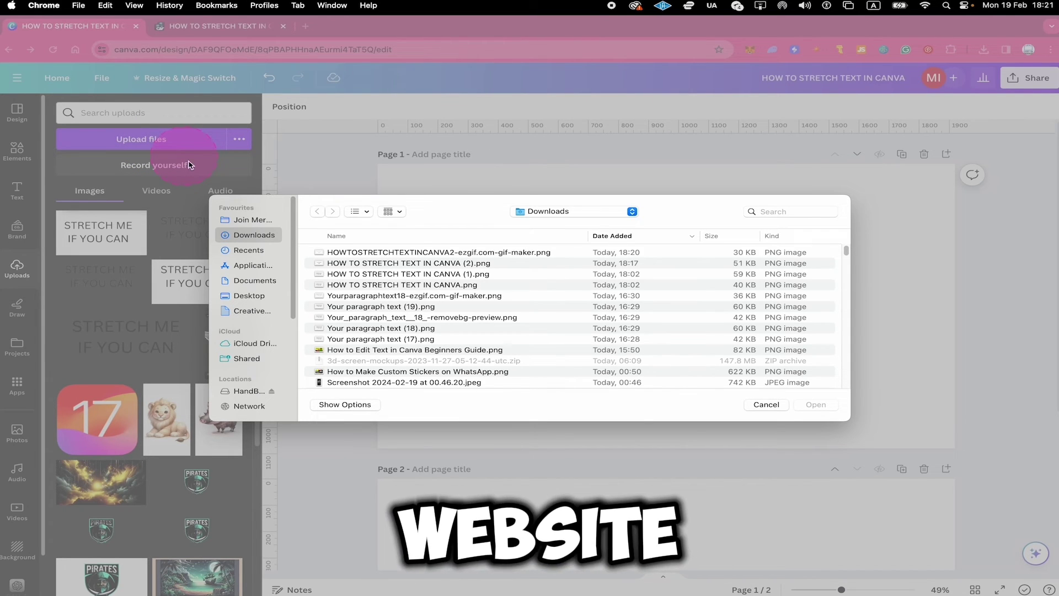
left_click(401, 254)
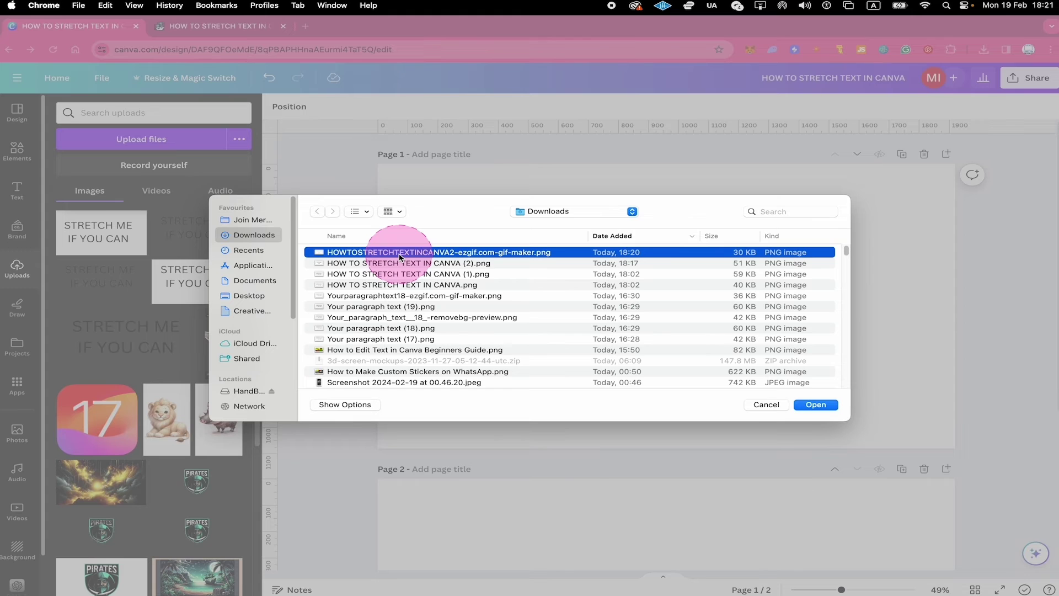
left_click(807, 406)
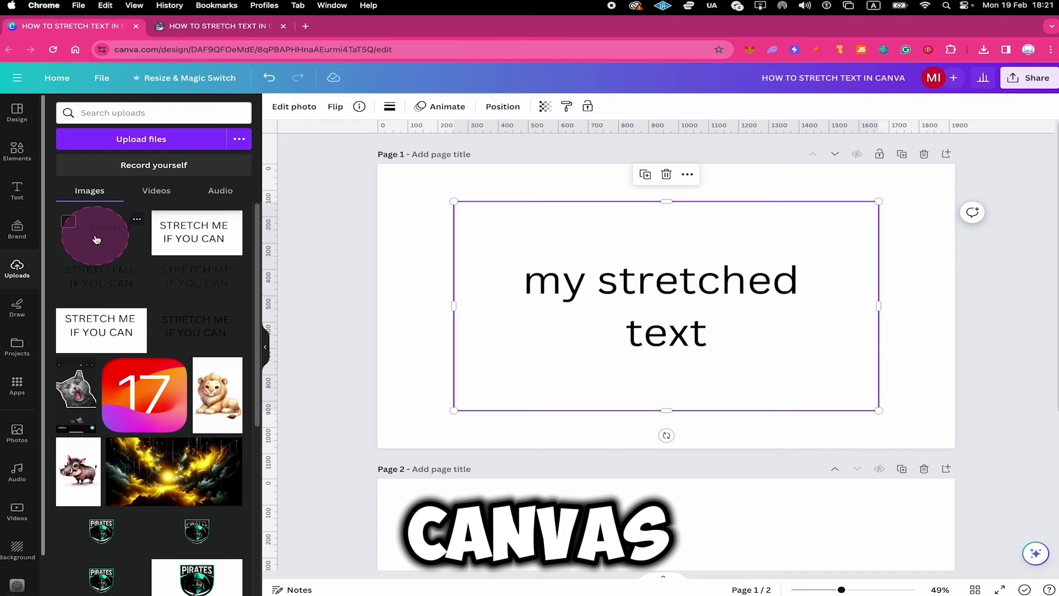
Crop the text image, dragging it wider and widening the crop frame both sides so it spans page 1.
left_click(854, 408)
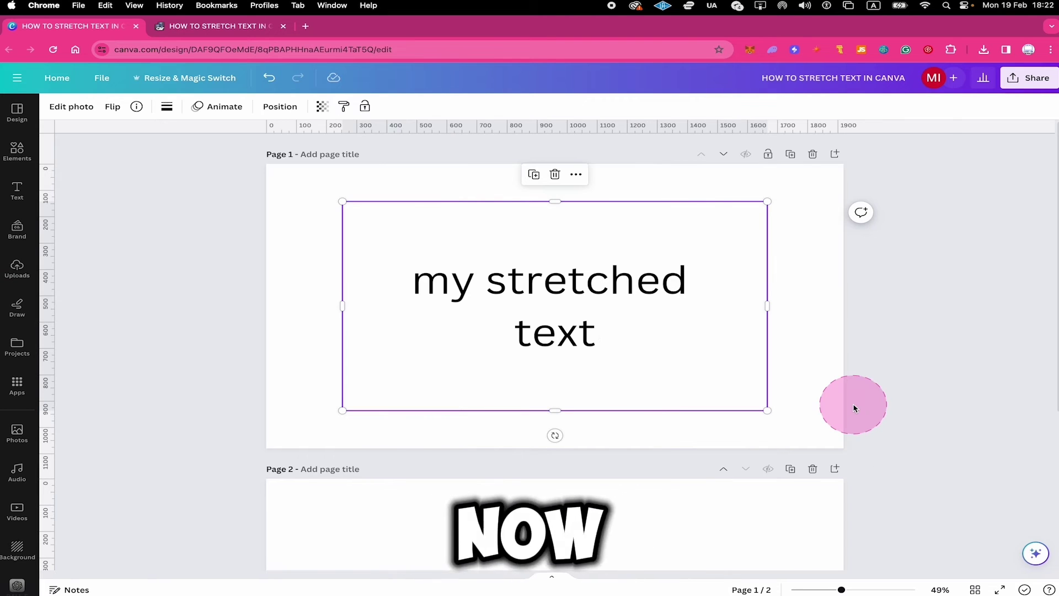
double_click(545, 281)
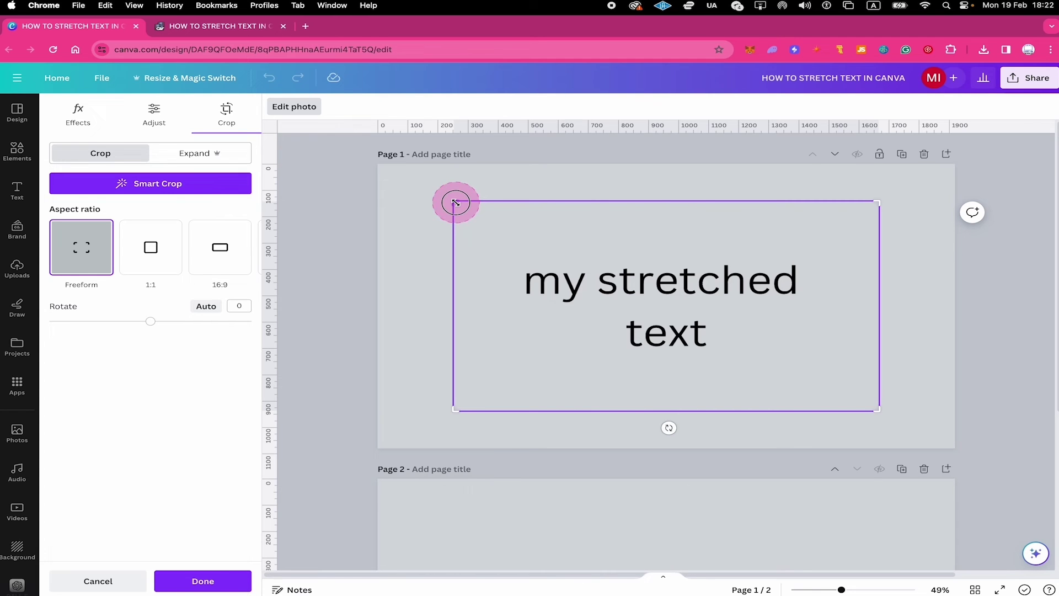
left_click_drag(456, 199, 110, 171)
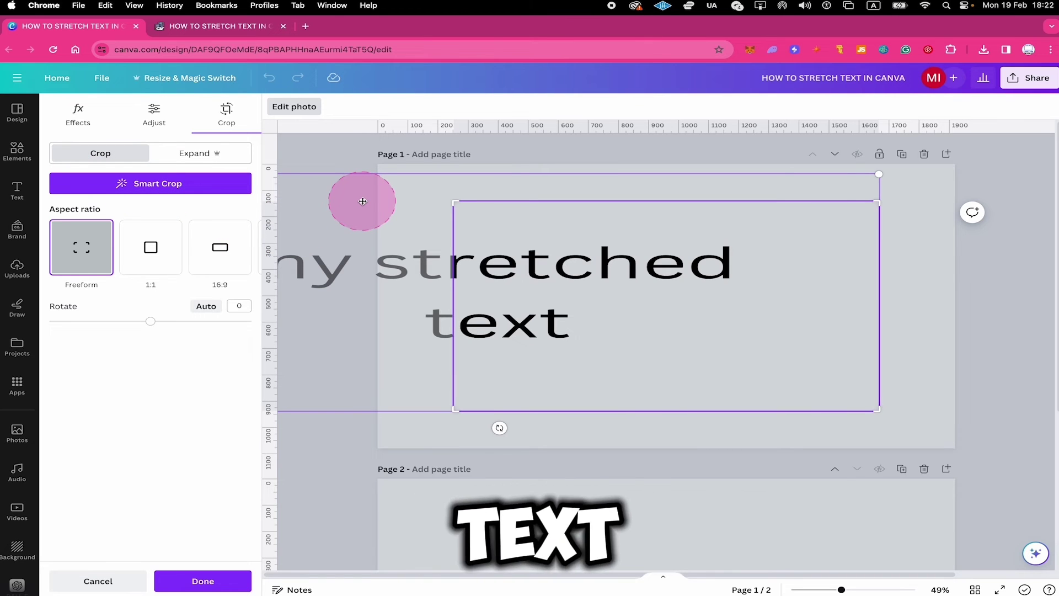
mouse_move(364, 315)
left_mouse_down()
mouse_move(556, 301)
mouse_move(539, 220)
left_mouse_up()
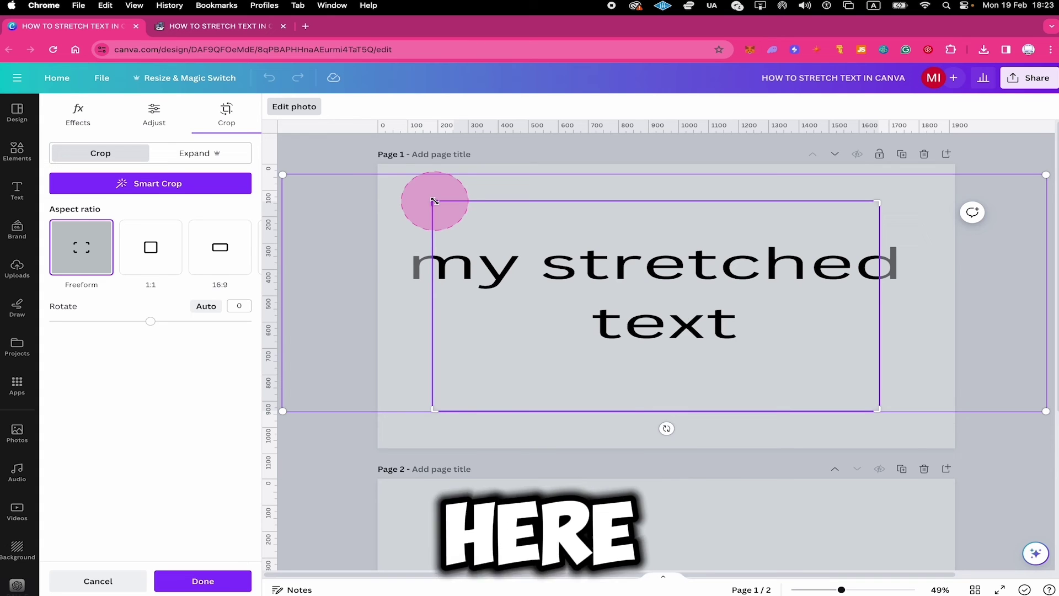
left_click_drag(434, 201, 386, 202)
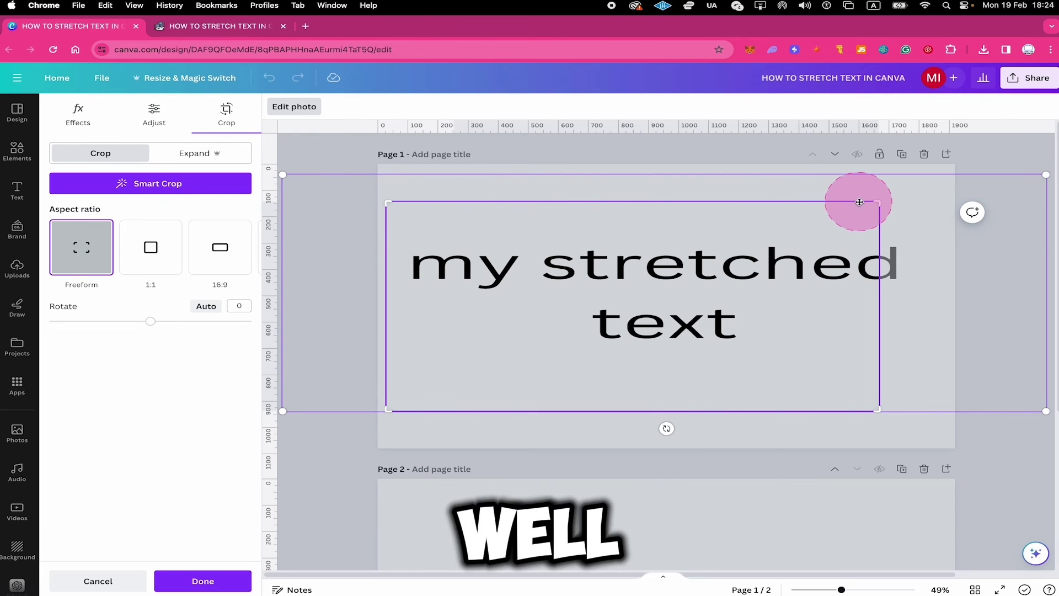
left_click_drag(876, 202, 931, 199)
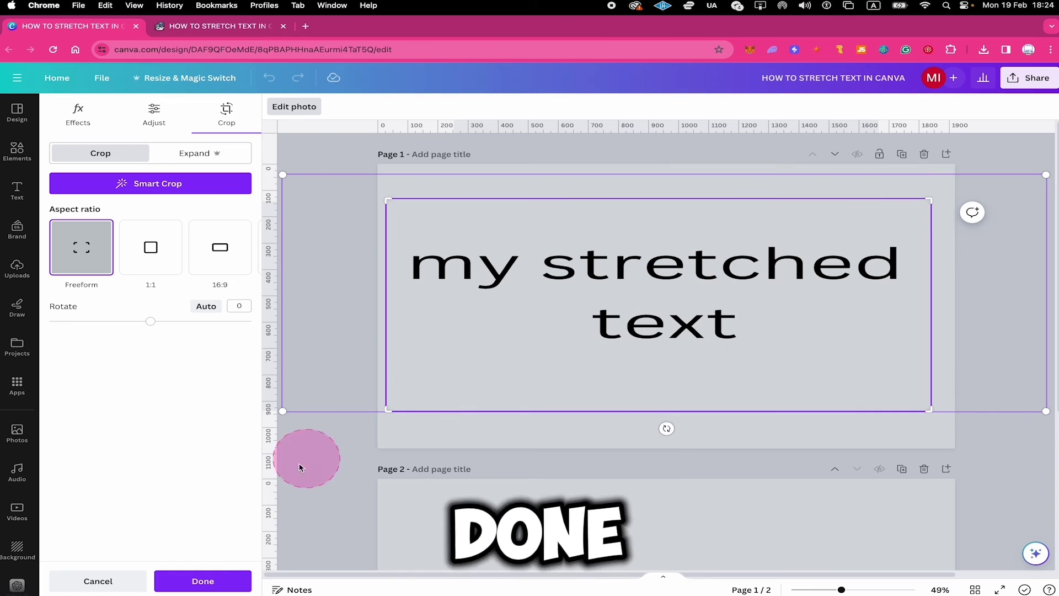
left_click(188, 588)
left_click(485, 512)
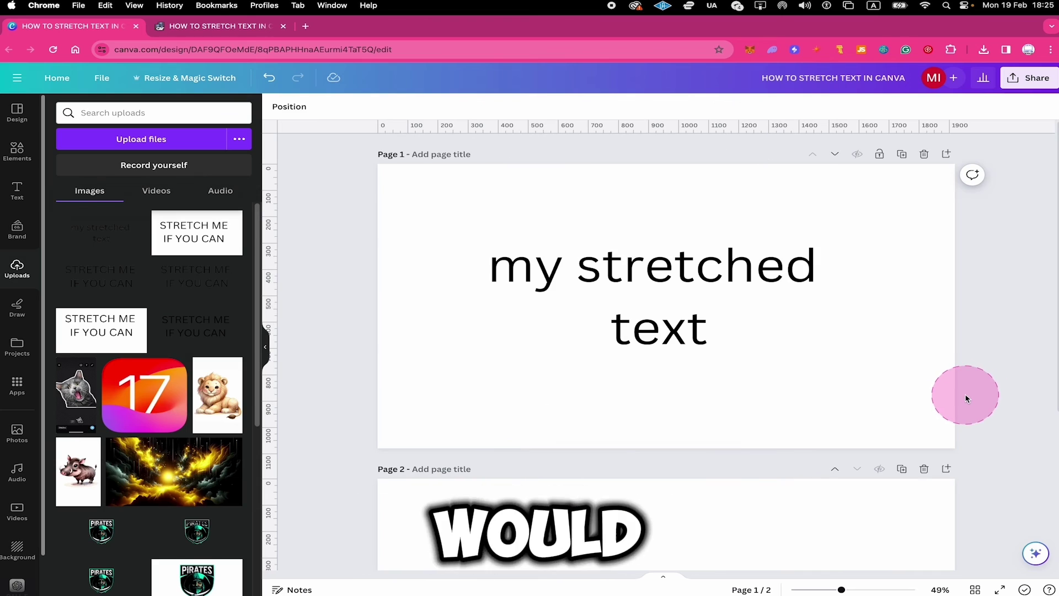
Crop the text image again, dragging its top-left handle upward so the letters turn tall and narrow.
left_click(697, 291)
double_click(700, 291)
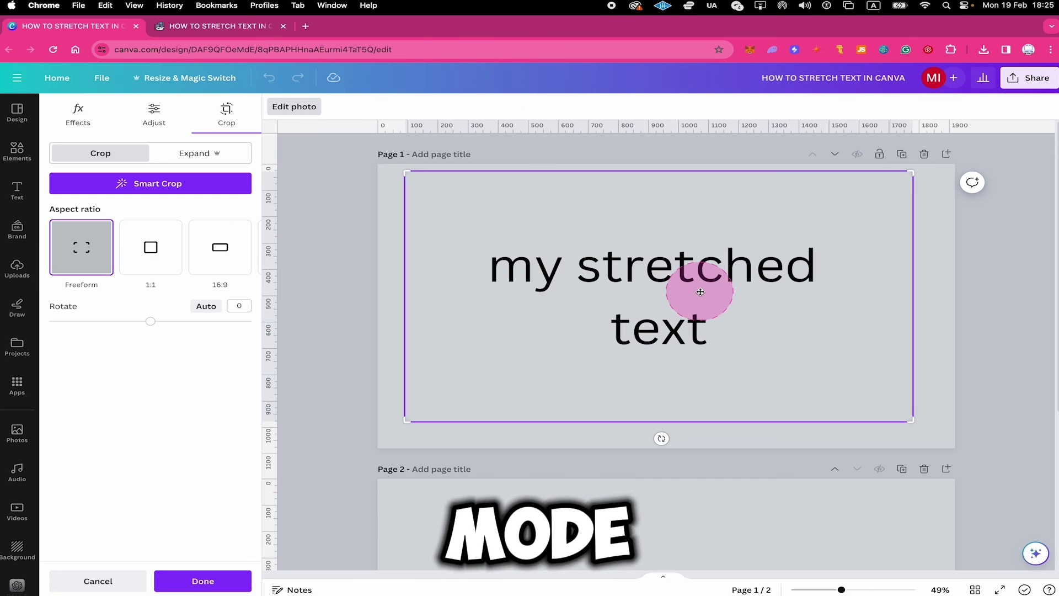
scroll(702, 291, "down", 5)
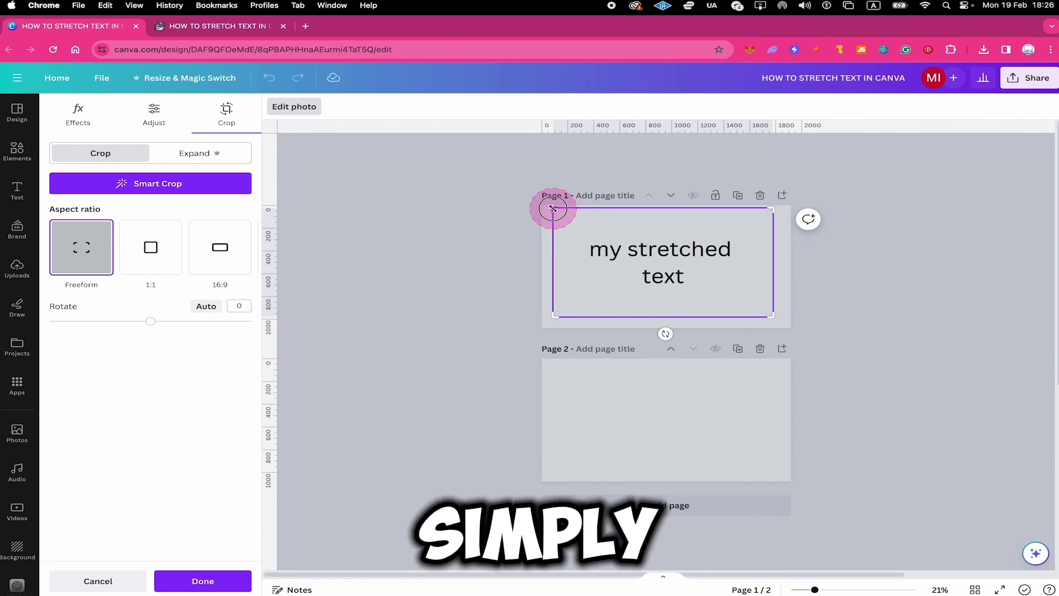
left_click_drag(553, 209, 577, 68)
left_click(681, 158)
left_click_drag(681, 158, 665, 244)
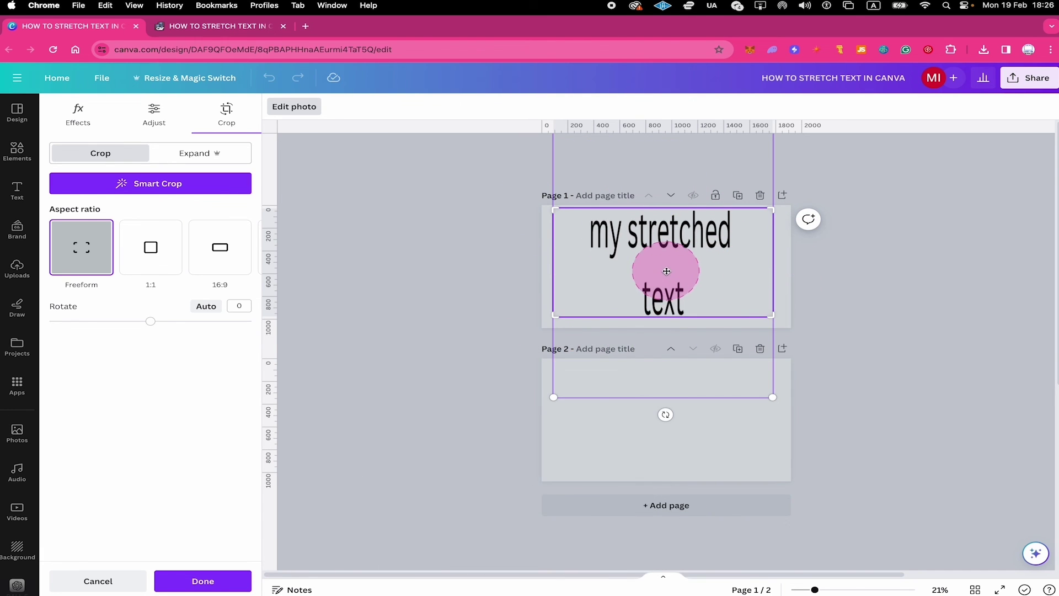
left_click(221, 581)
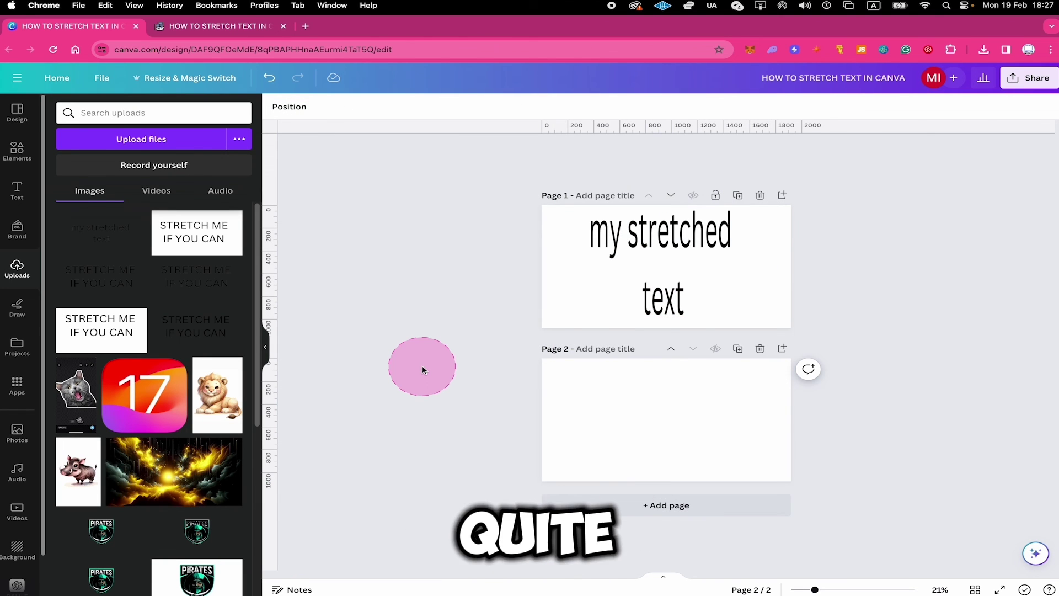